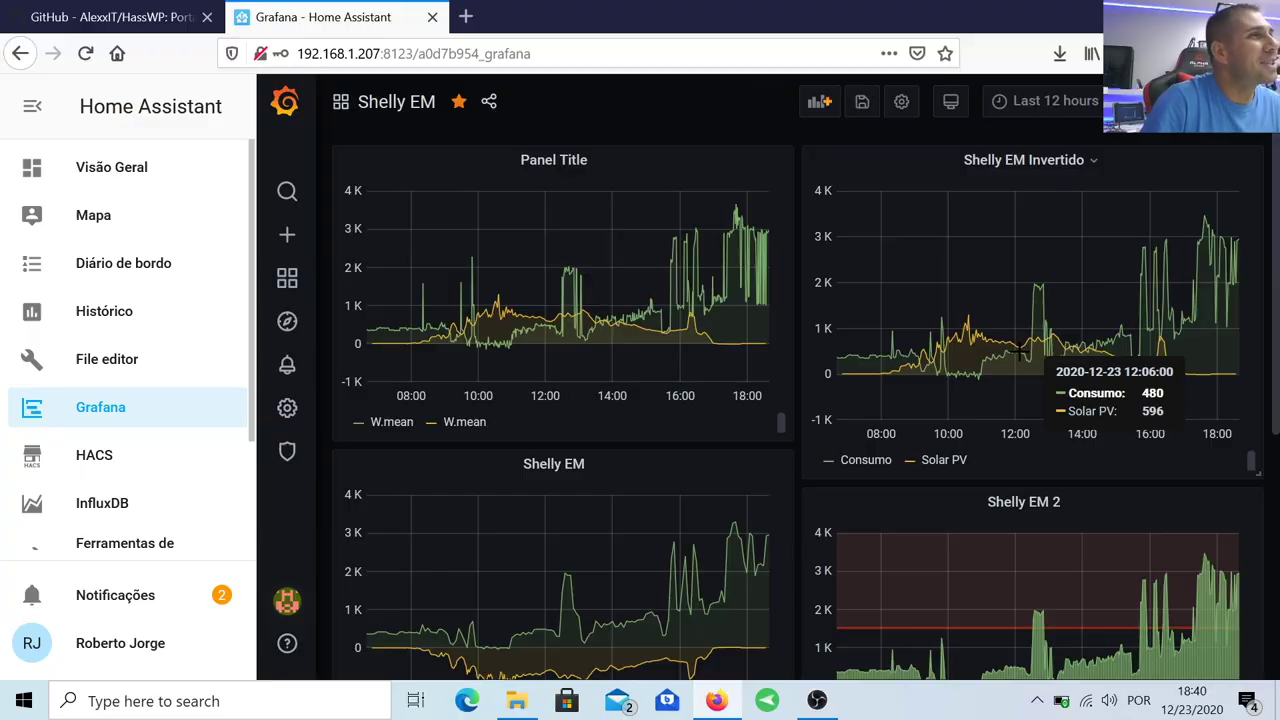
Switch from the Grafana Shelly EM dashboard to the GitHub AlexxIT/HassWP tab
click(72, 14)
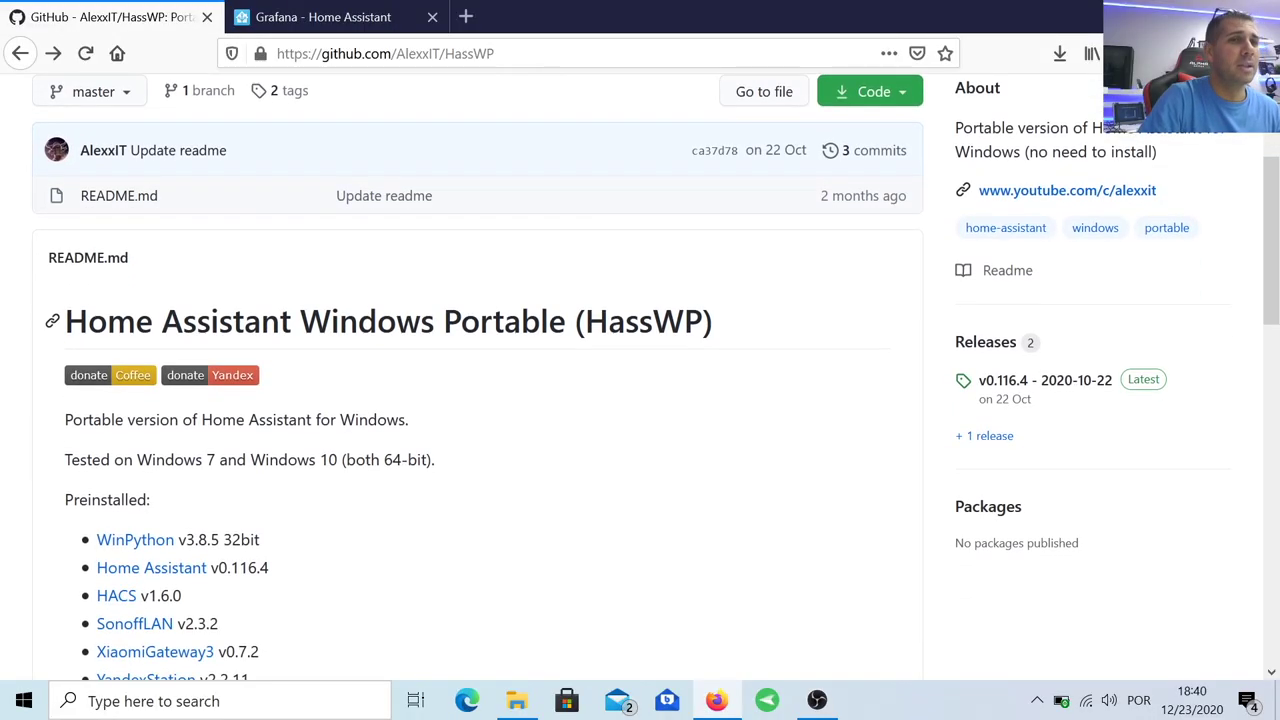
scroll(480, 380, down, 1)
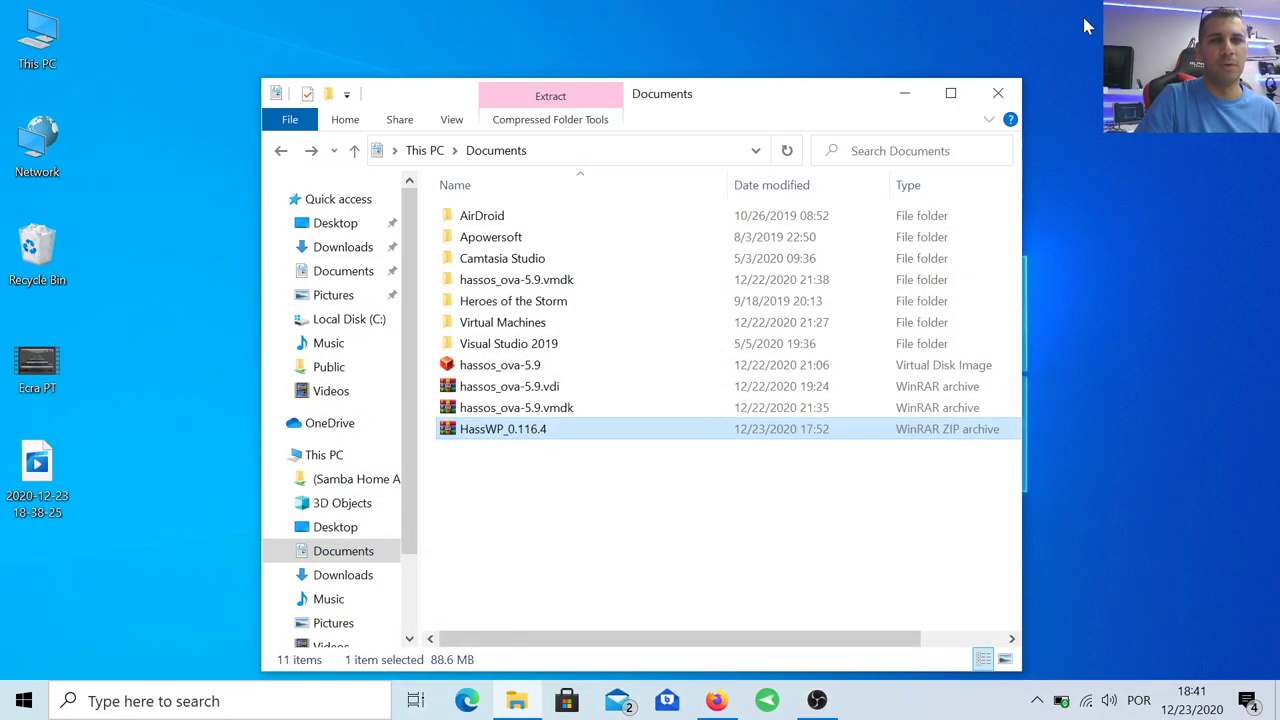
Extract HassWP_0.116.4.zip to a HassWP_0.116.4 folder and select the new folder
right_click(516, 428)
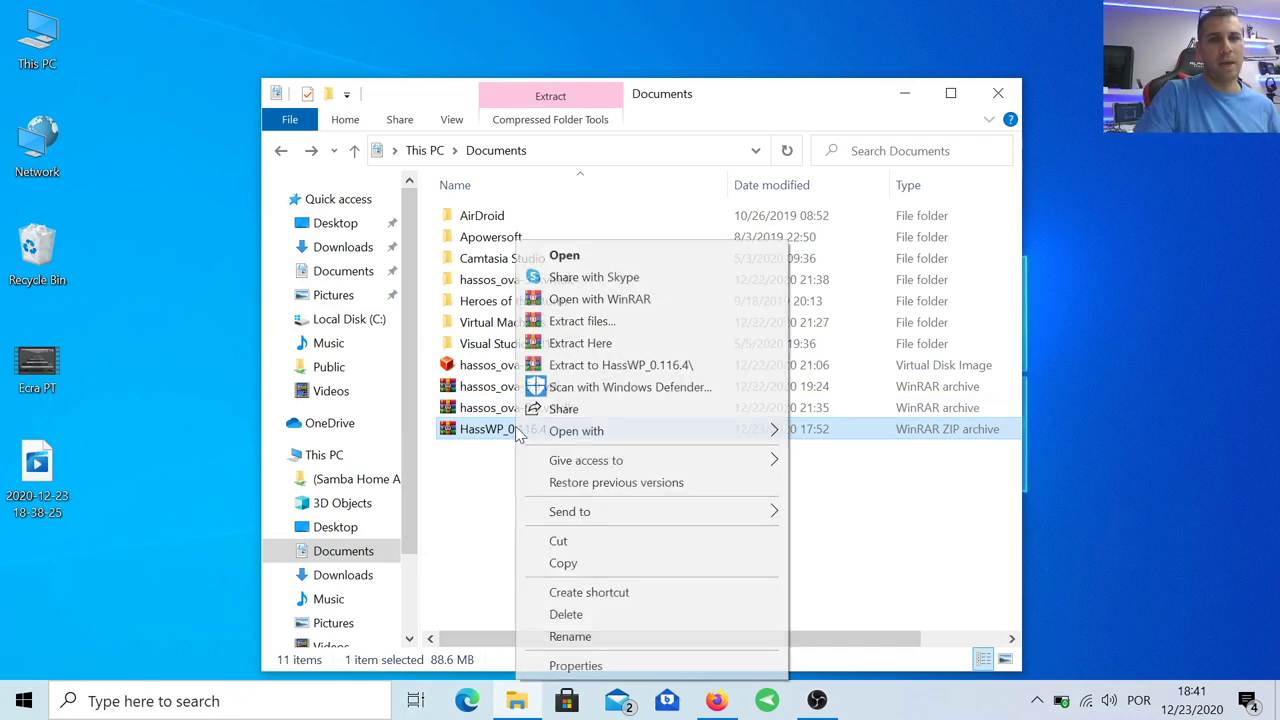
click(603, 366)
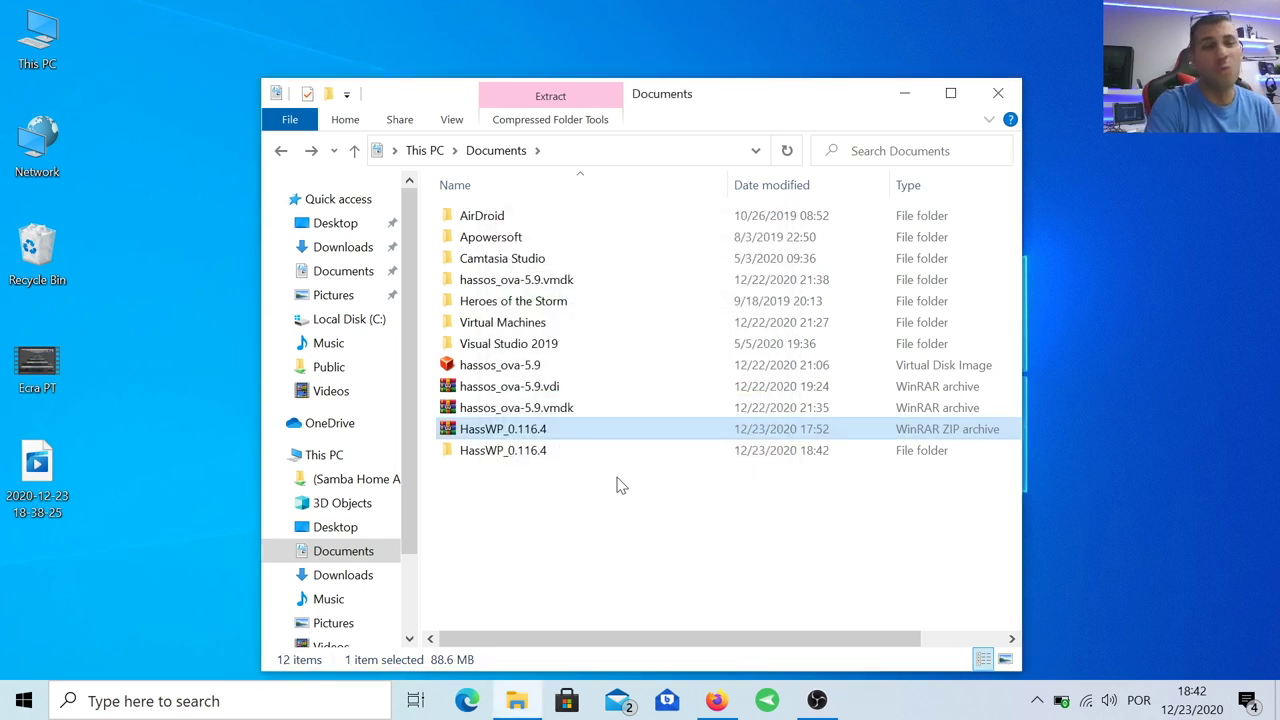
click(566, 454)
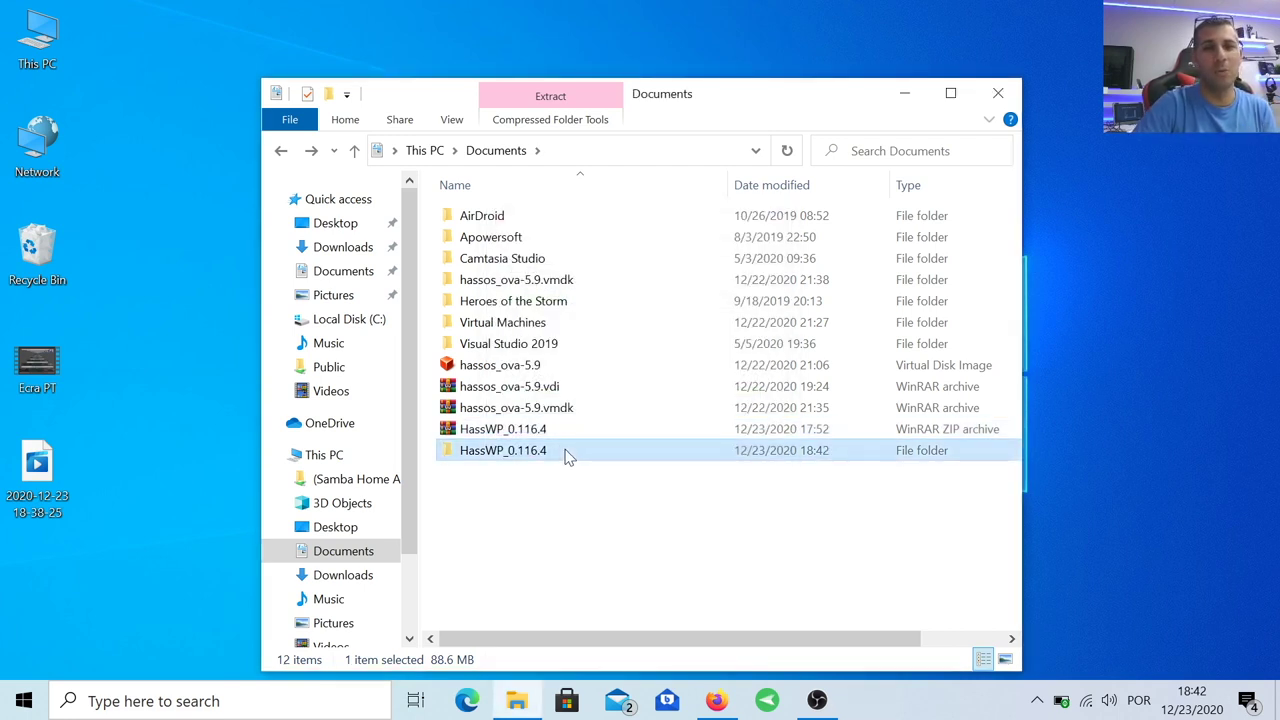
Run hass.cmd inside HassWP_0.116.4 and let the Home Assistant startup log finish
double_click(504, 452)
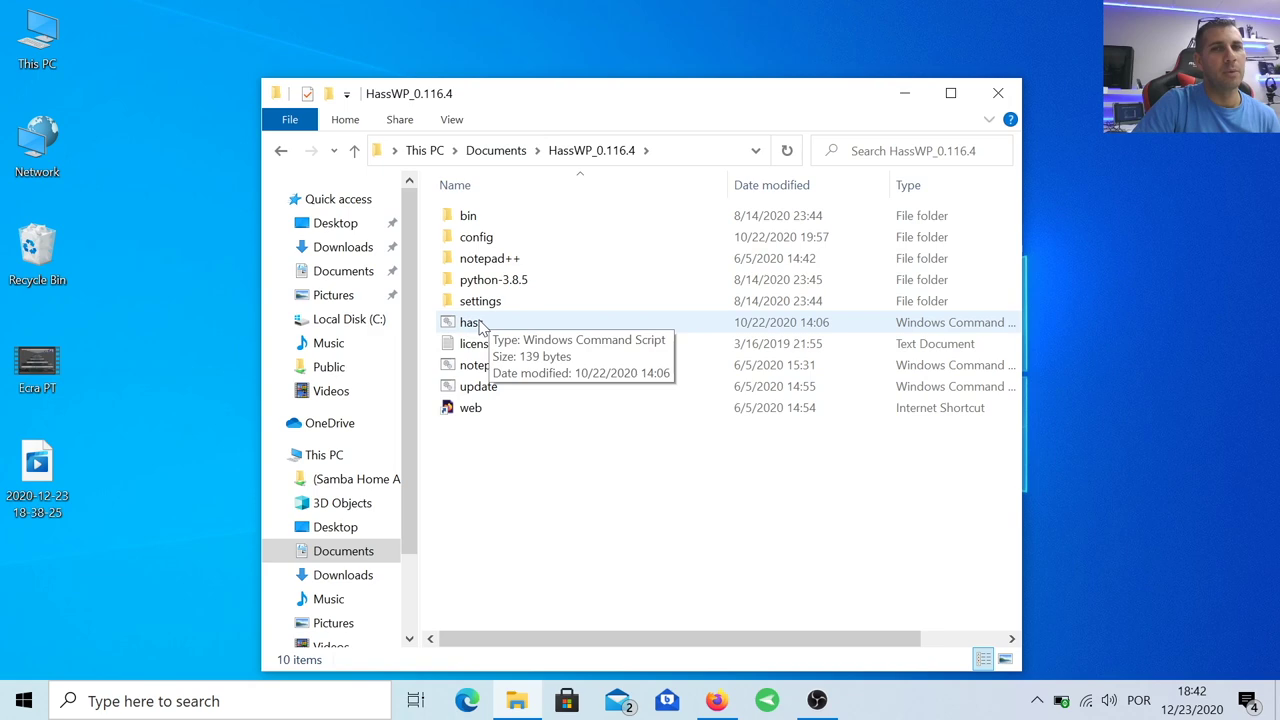
double_click(480, 325)
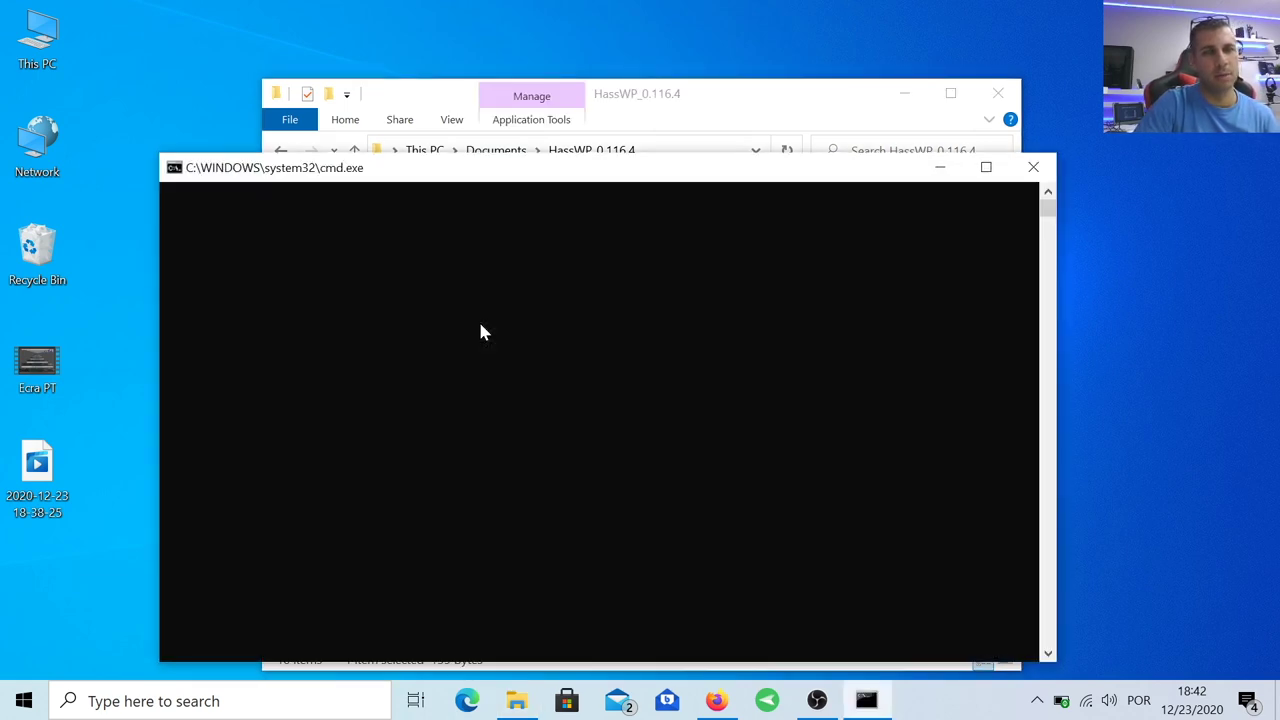
drag(546, 185, 589, 92)
click(512, 588)
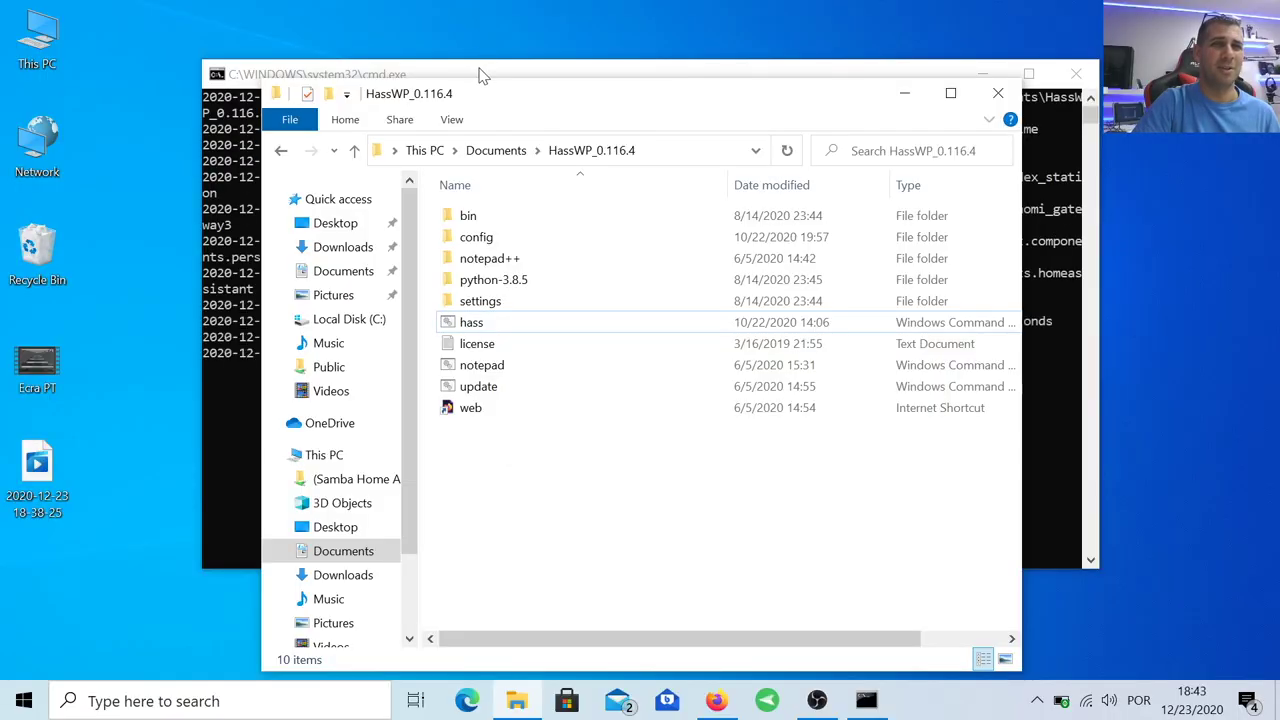
click(480, 75)
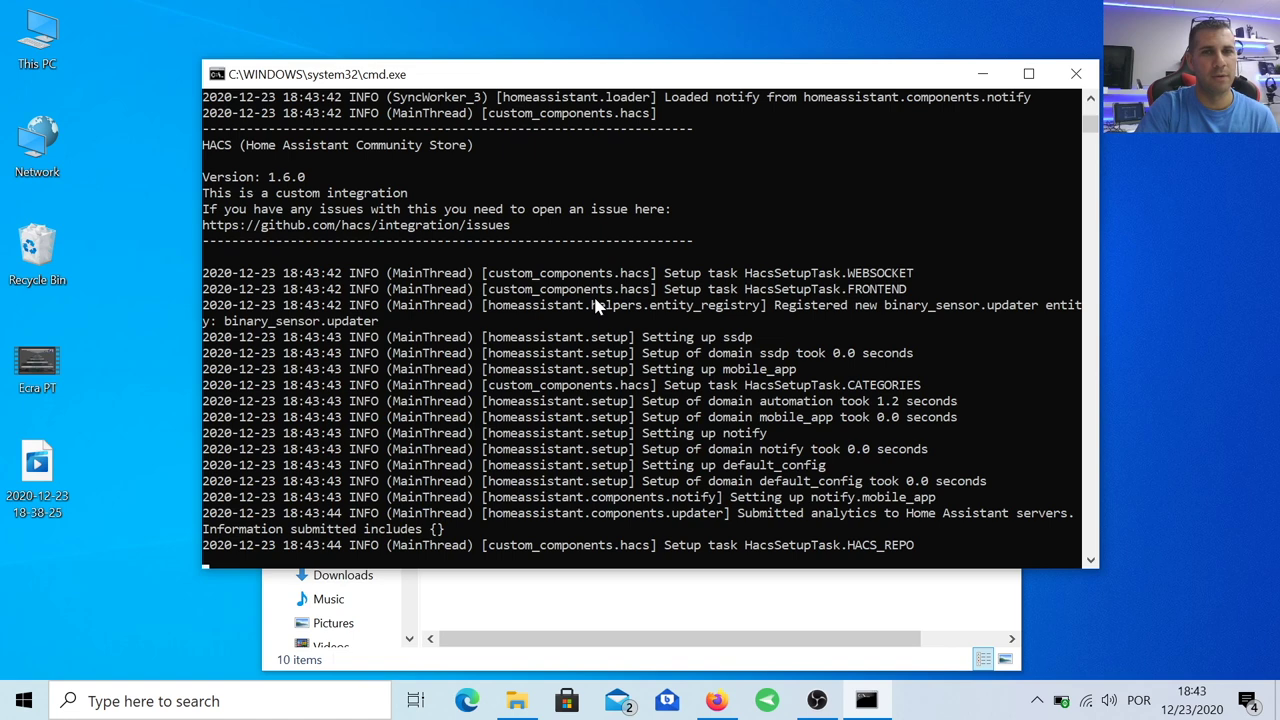
click(587, 598)
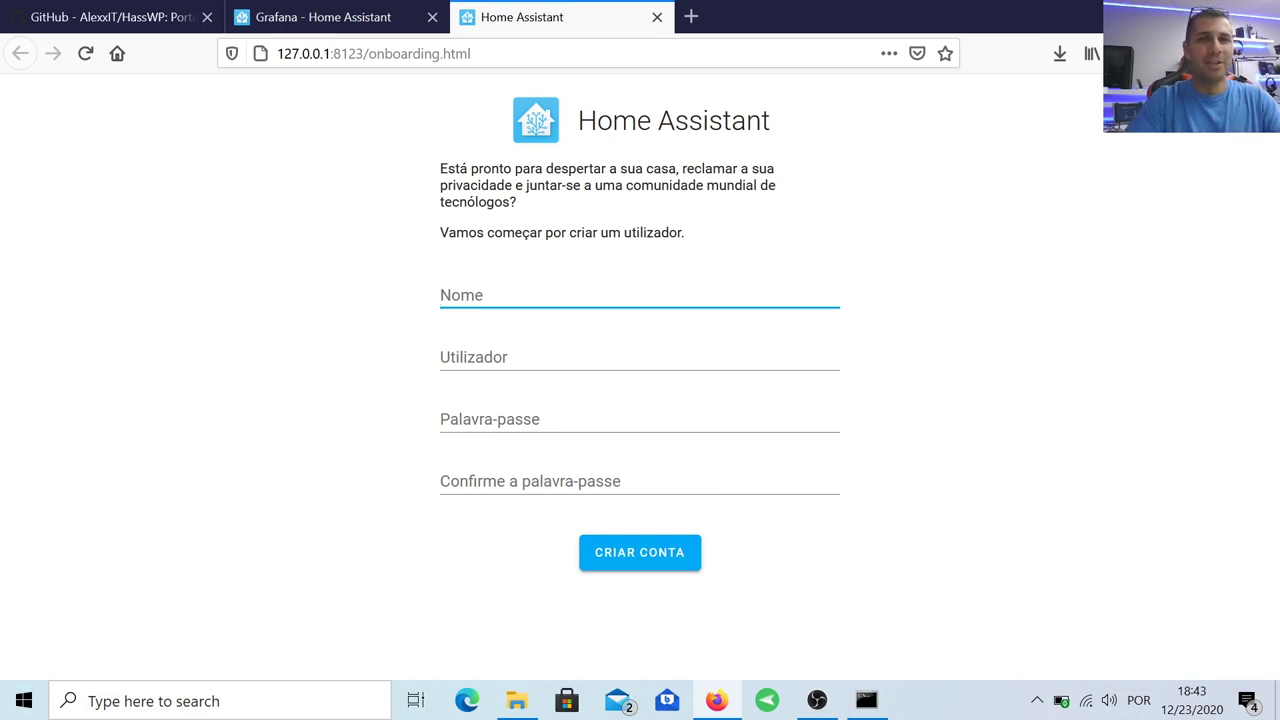
Enter the owner's name, username and matching password, then create the account
text(roberto)
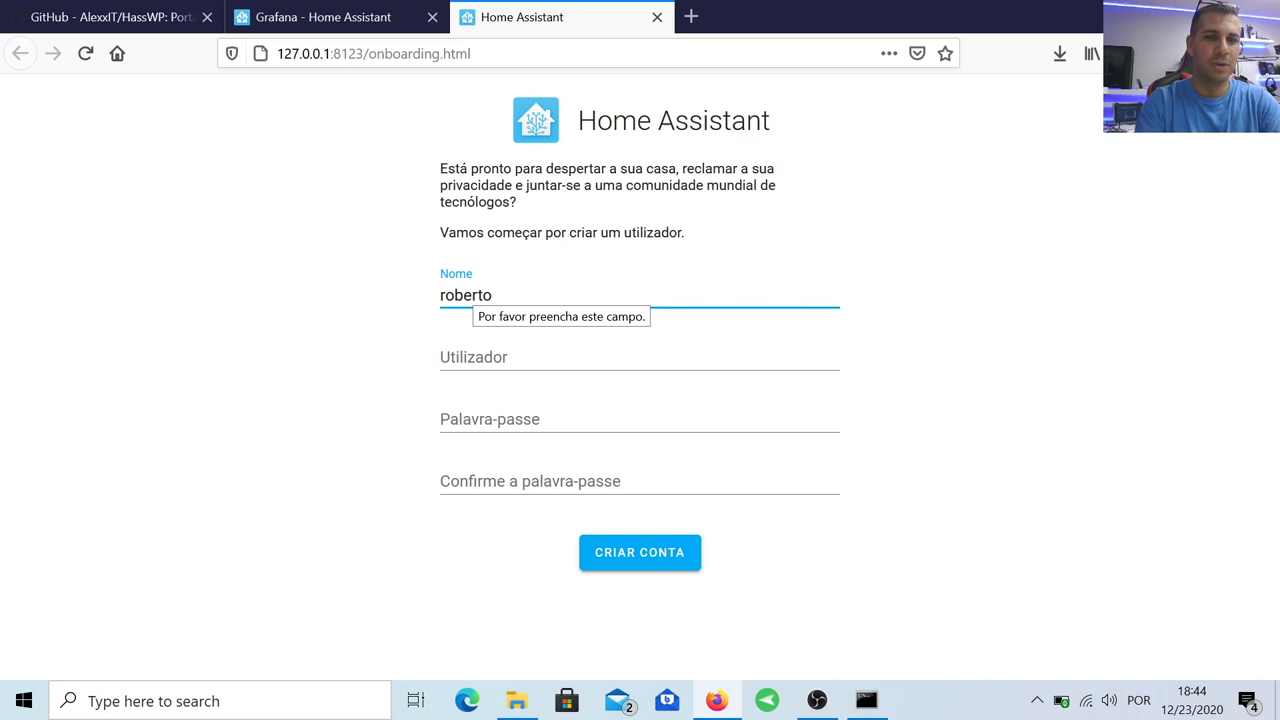
key(Tab)
key(Tab)
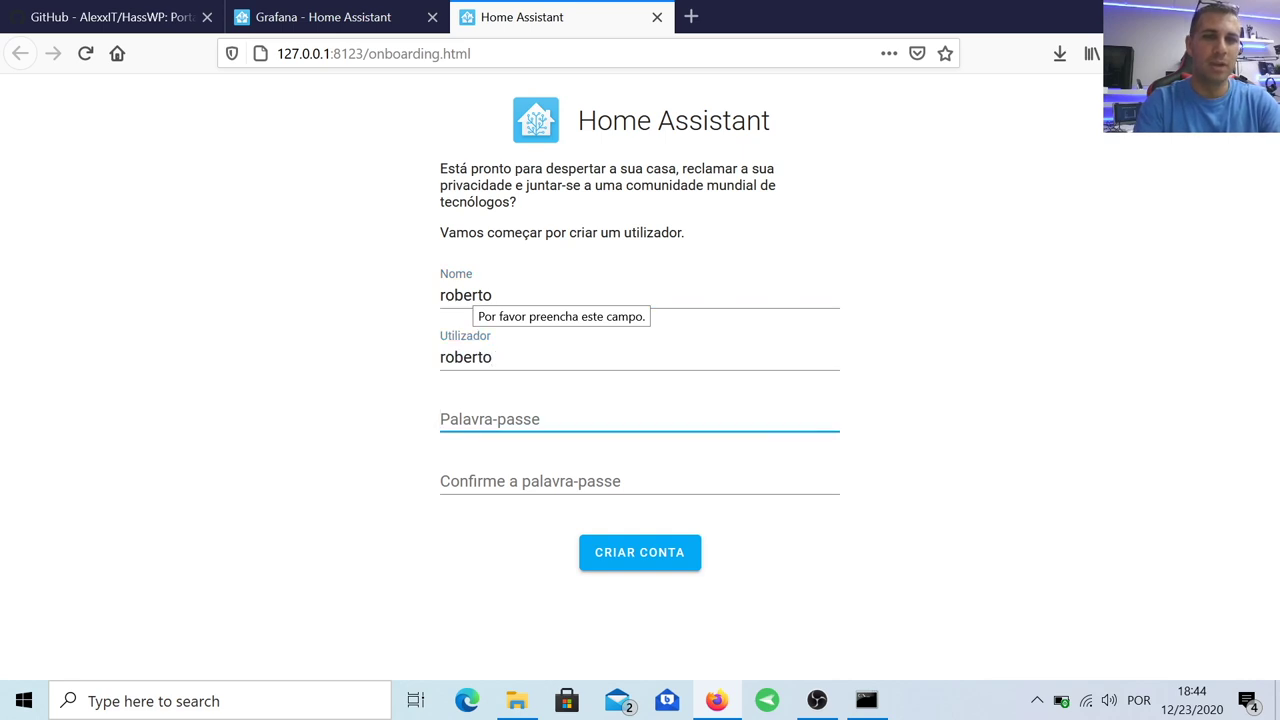
text(••)
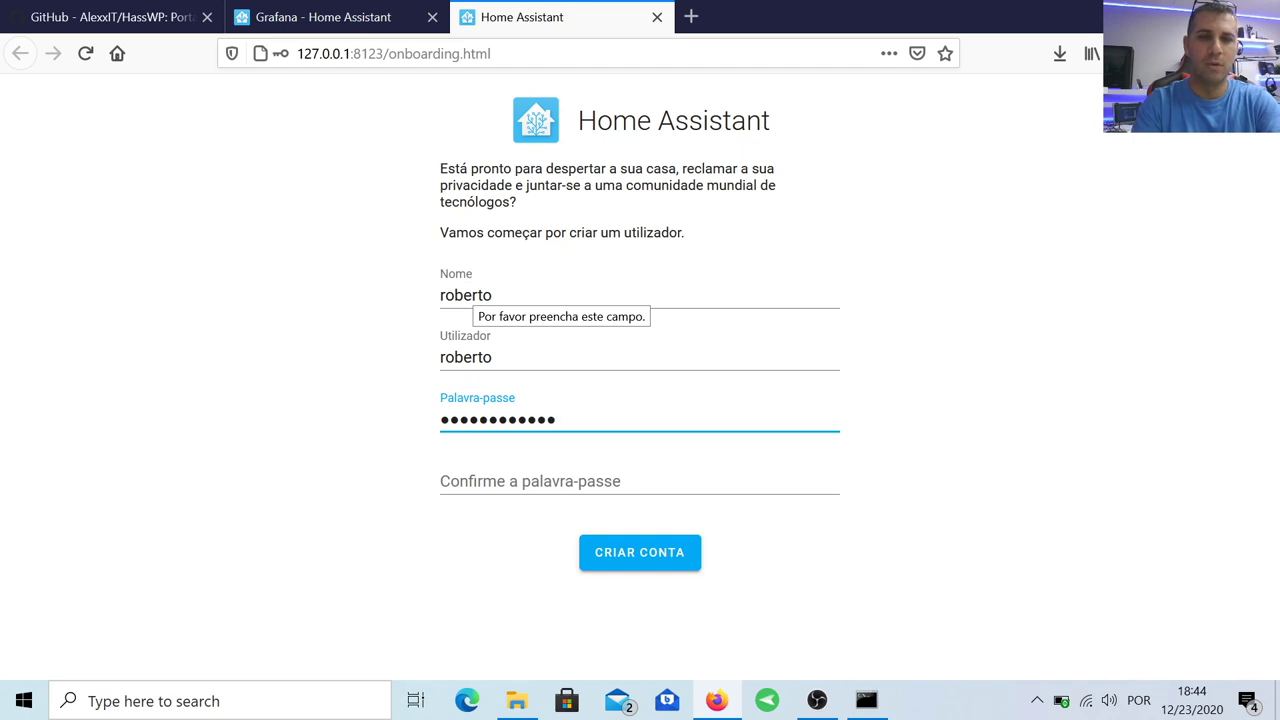
key(Tab)
text(•••••••••)
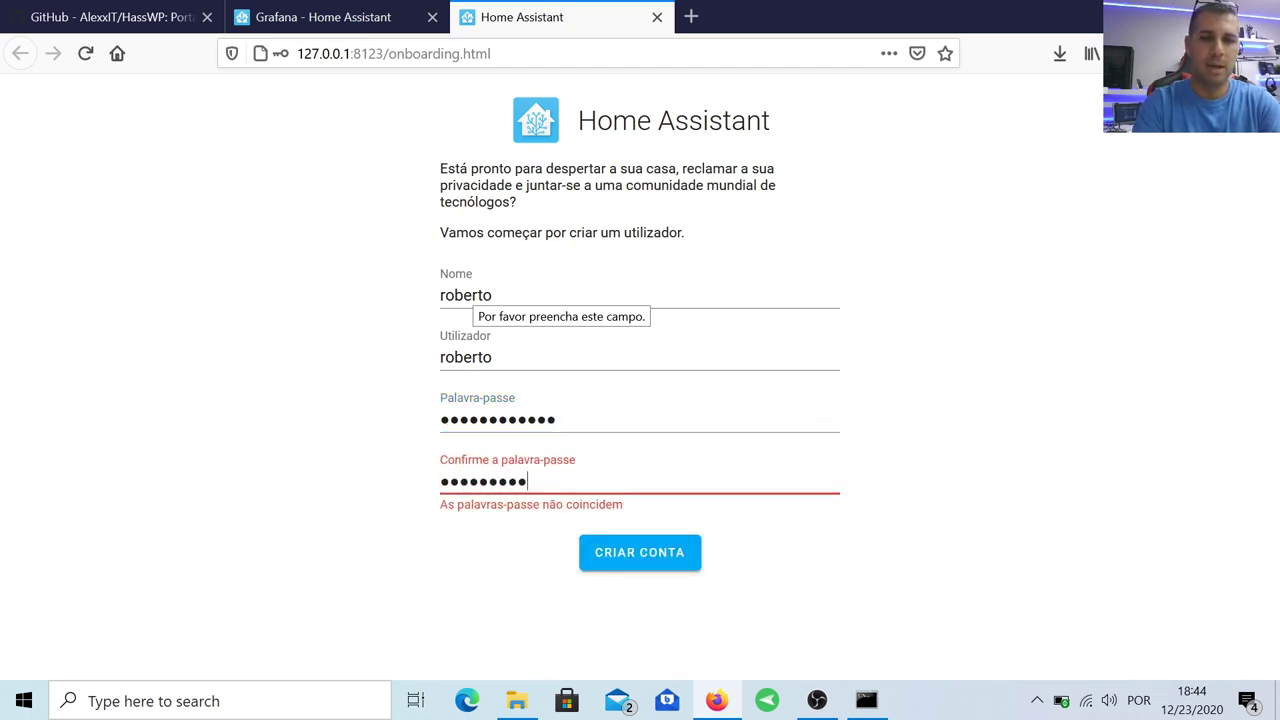
text(•••)
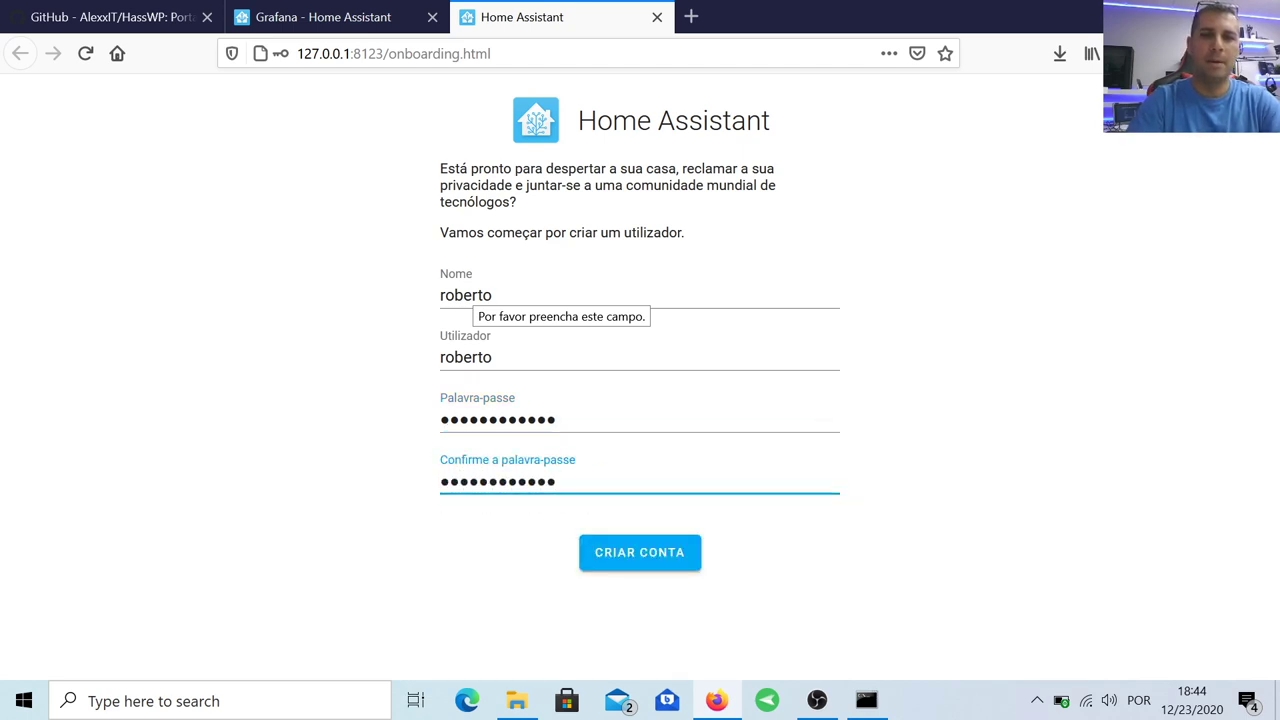
click(660, 545)
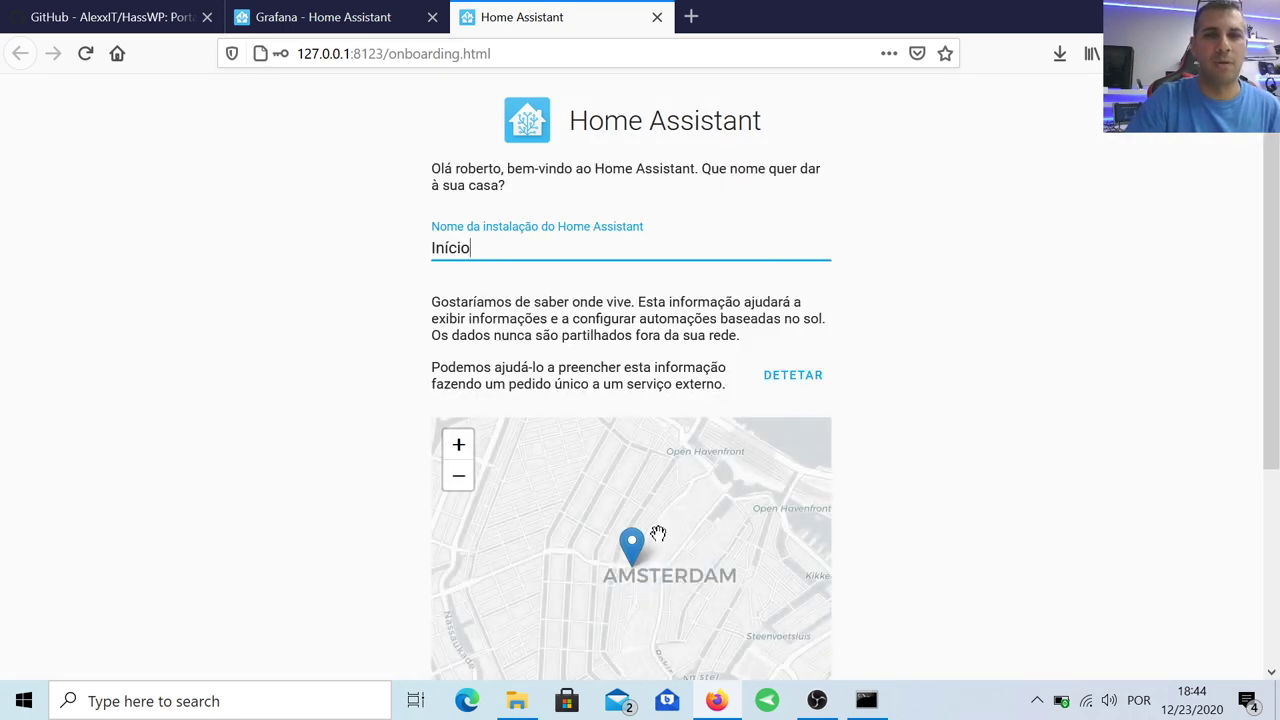
Keep the home name Início and default location, then continue to integrations
scroll(873, 572, down, 3)
click(796, 640)
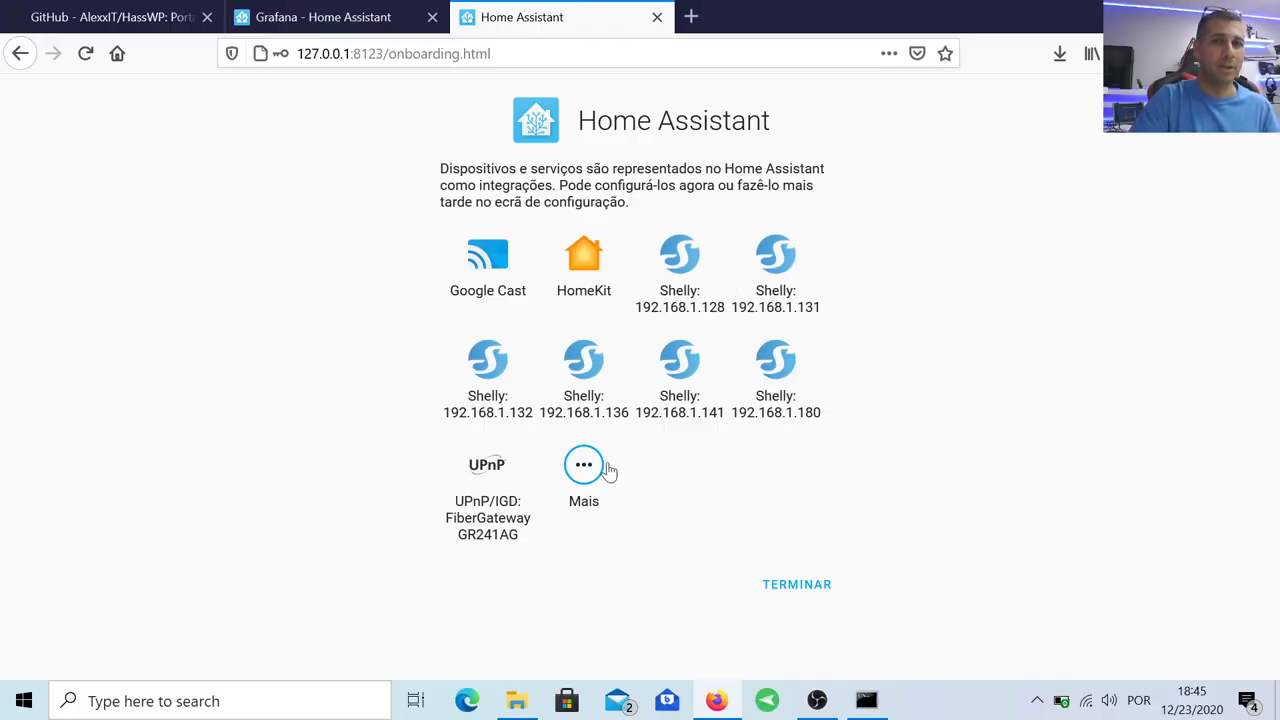
Finish onboarding and choose to stay signed in on this browser
click(795, 589)
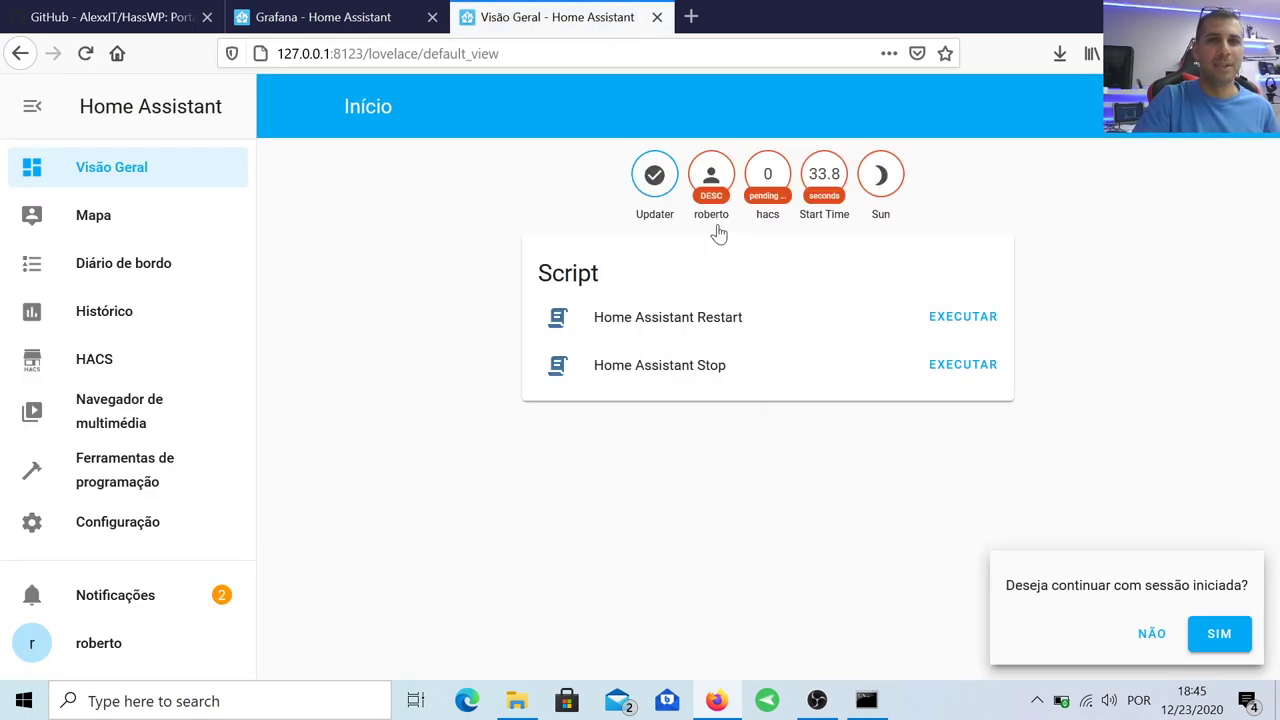
click(1210, 625)
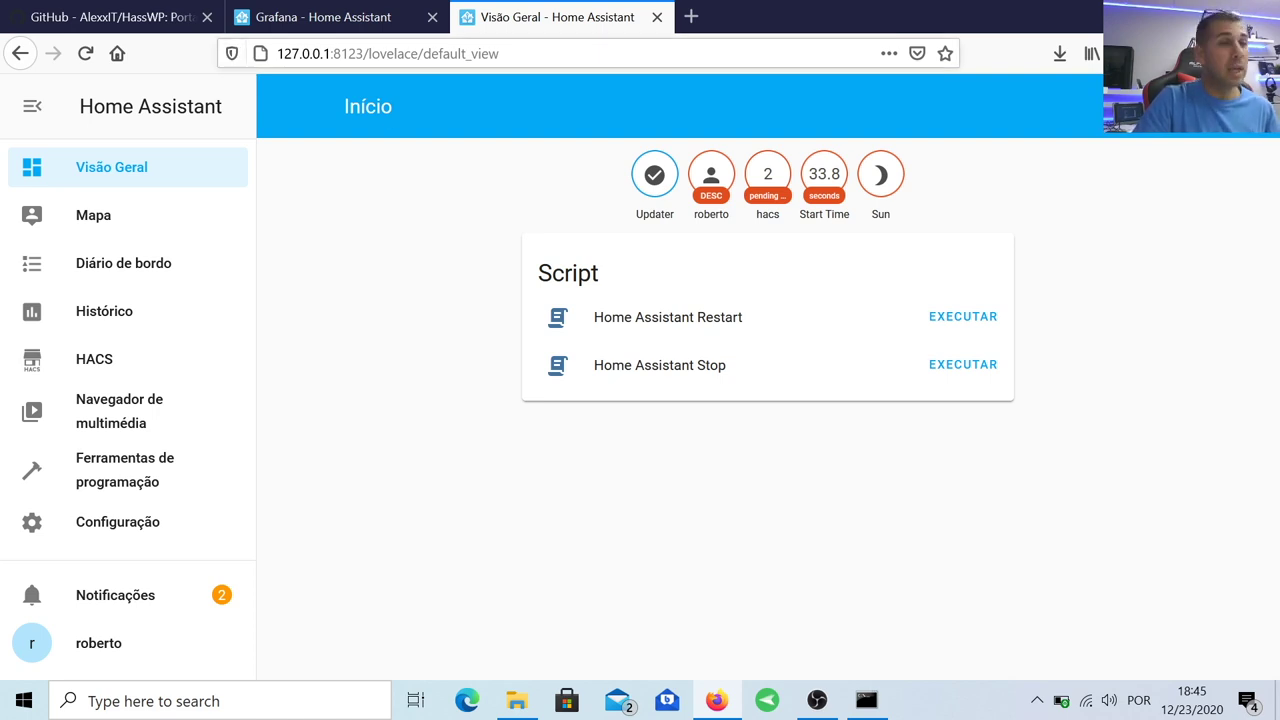
Read the Wi-Fi IPv4 address 192.168.1.110 in network properties, then close Settings
click(1088, 702)
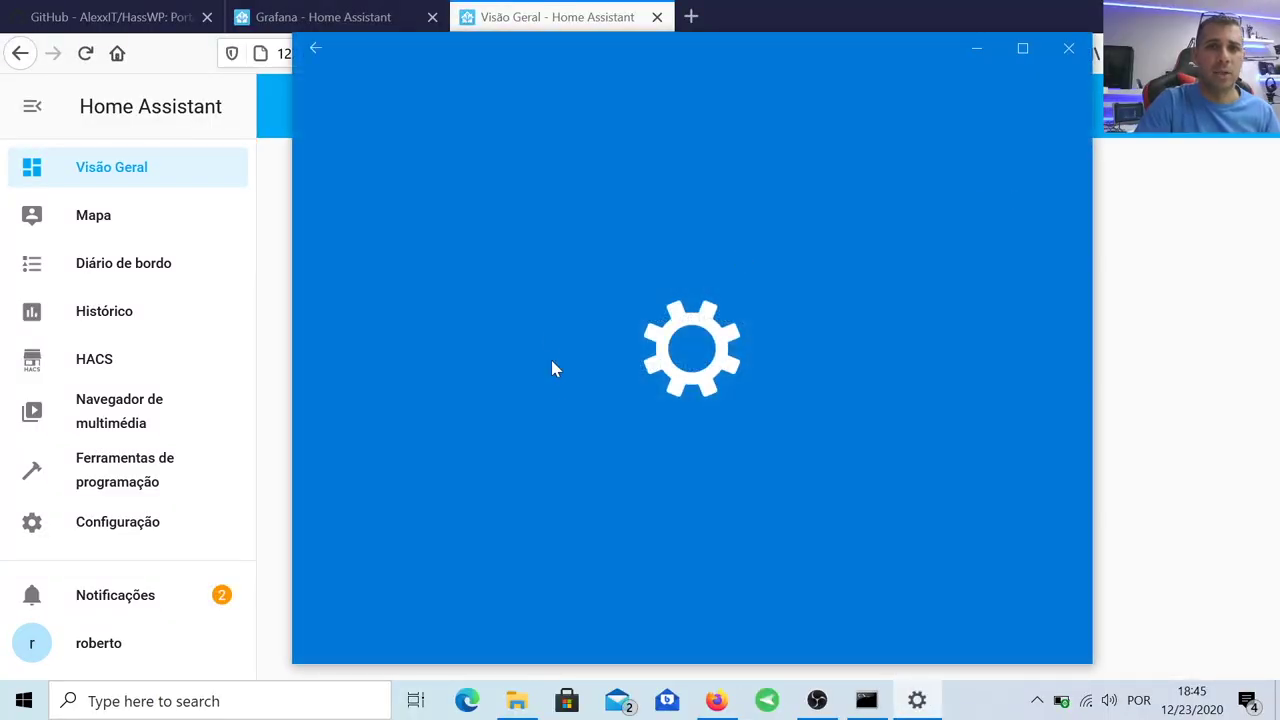
scroll(502, 426, down, 10)
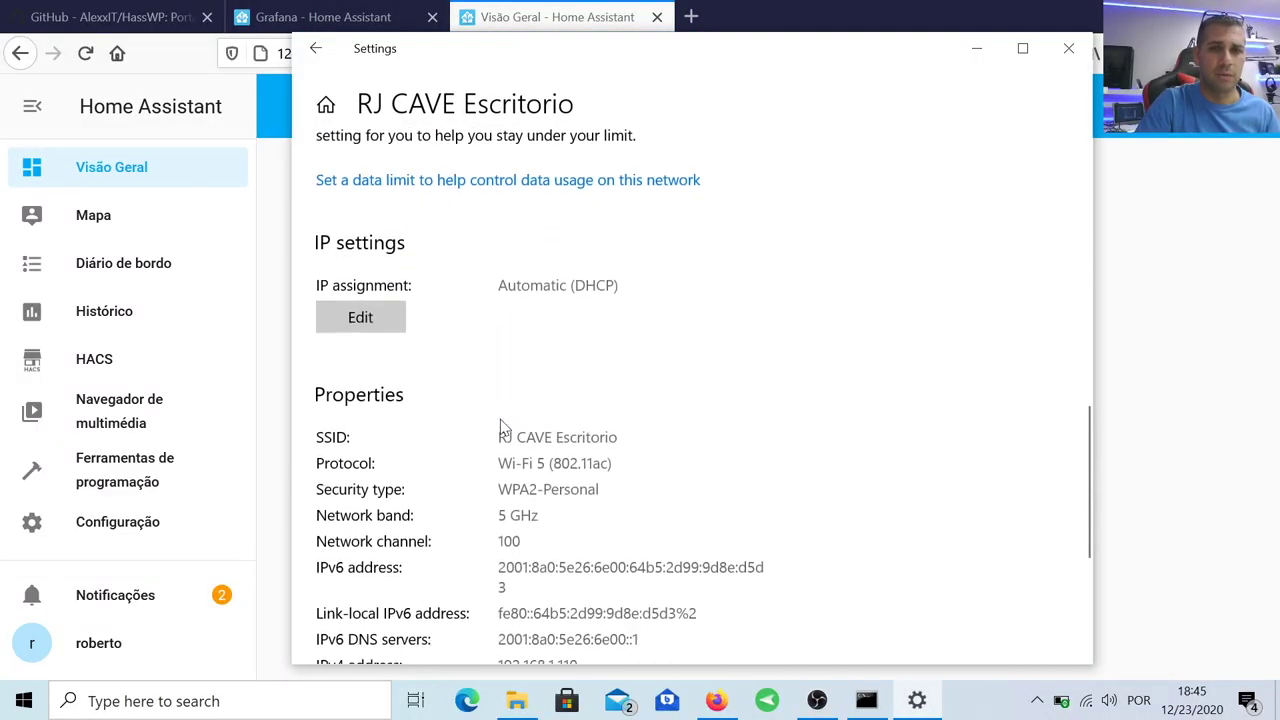
scroll(500, 419, down, 1)
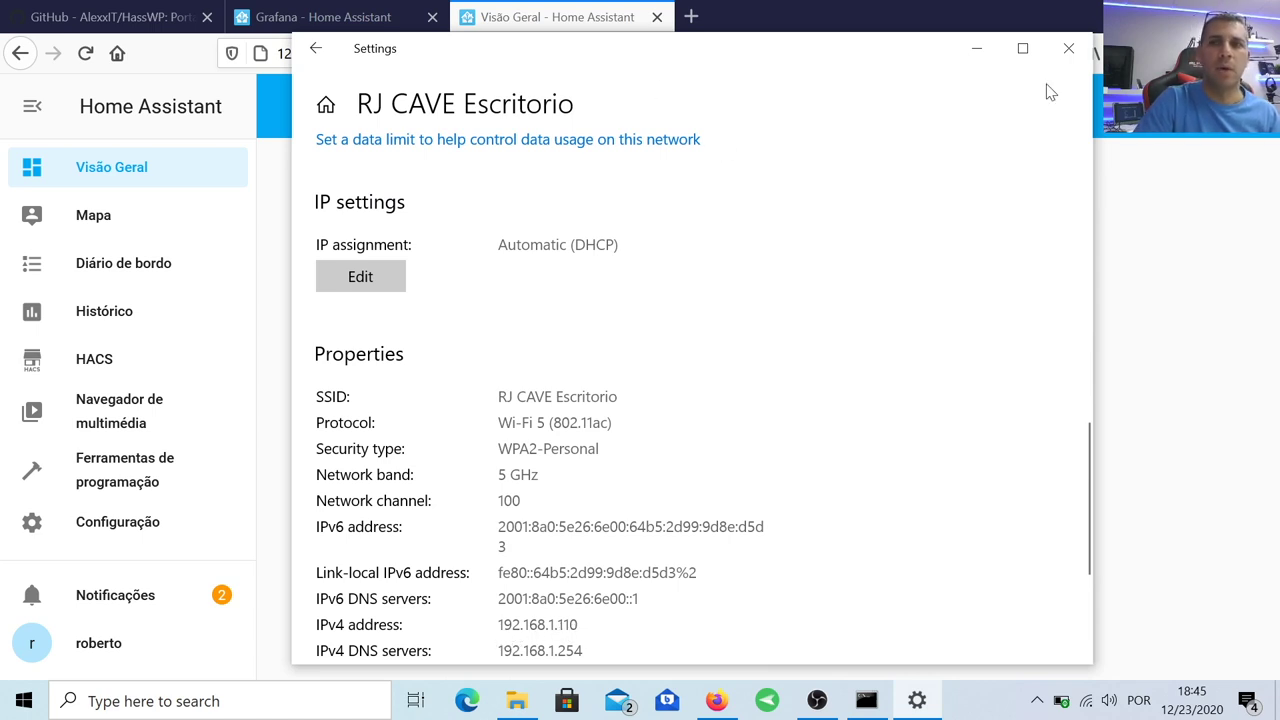
click(1068, 48)
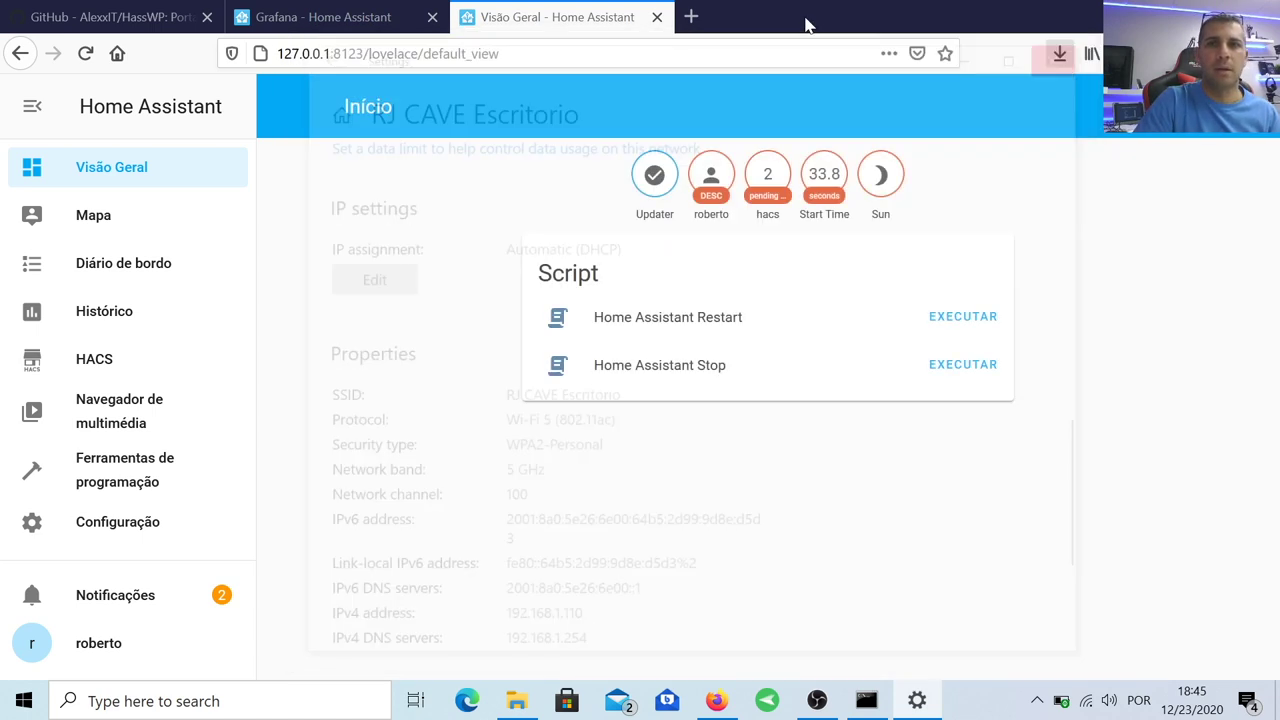
Load Home Assistant at 192.168.1.110:8123 in a new browser tab
click(691, 17)
text(192)
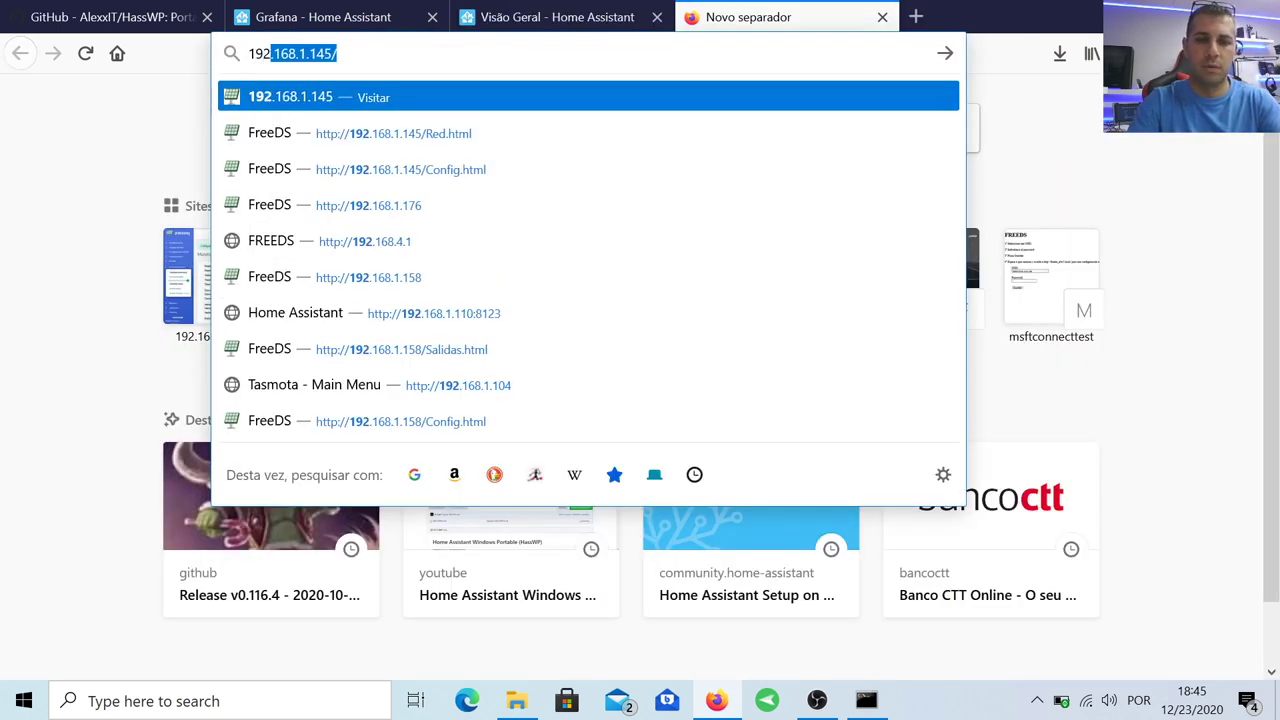
text(.168.1.14)
key(BackSpace)
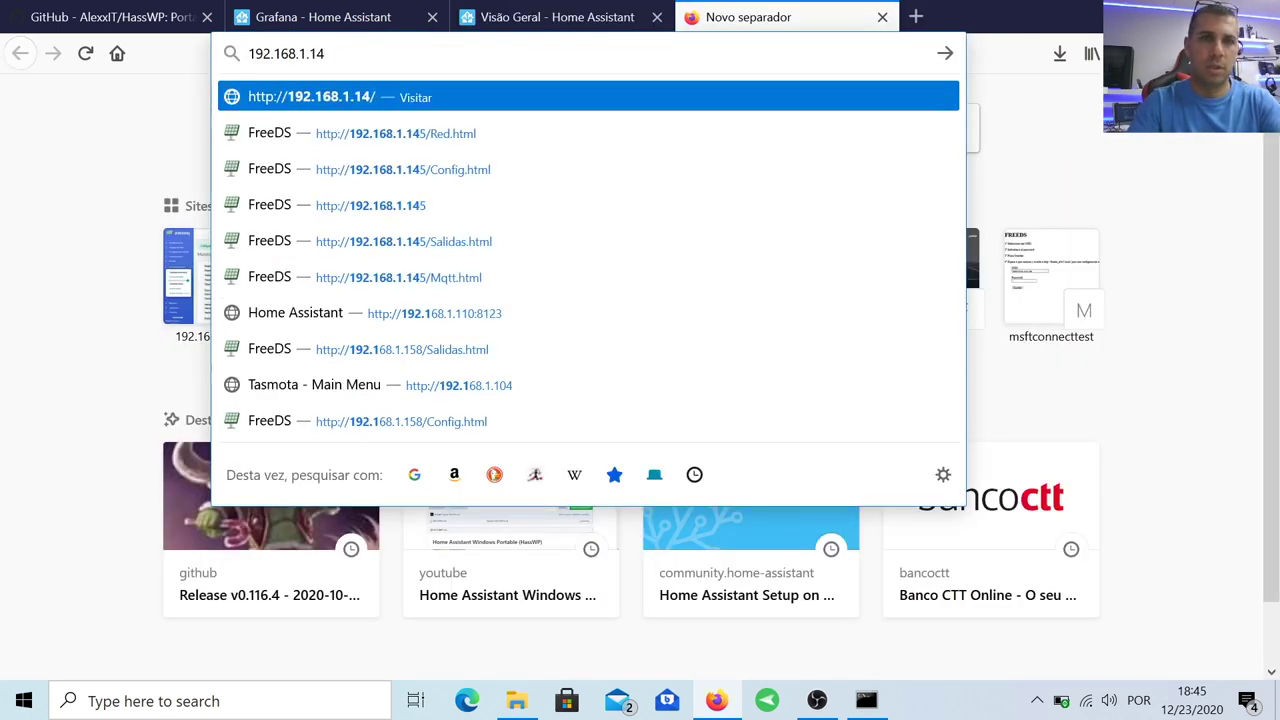
key(BackSpace)
text(10)
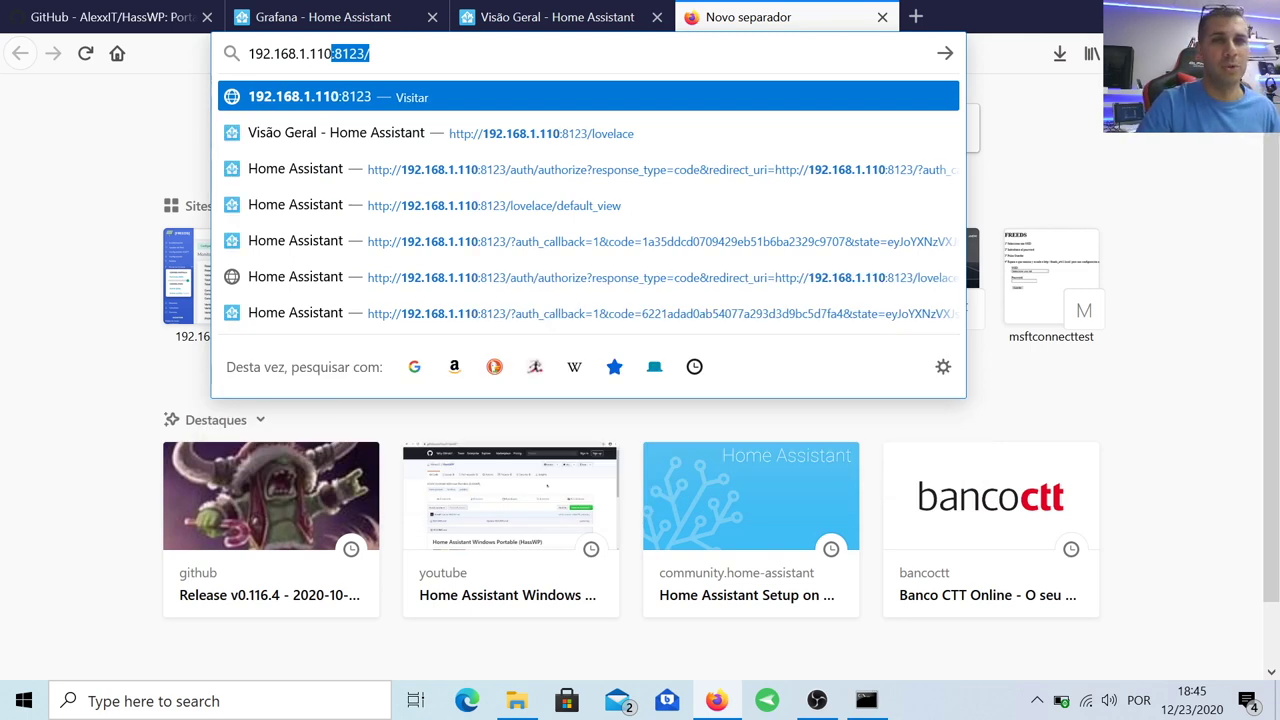
key(Return)
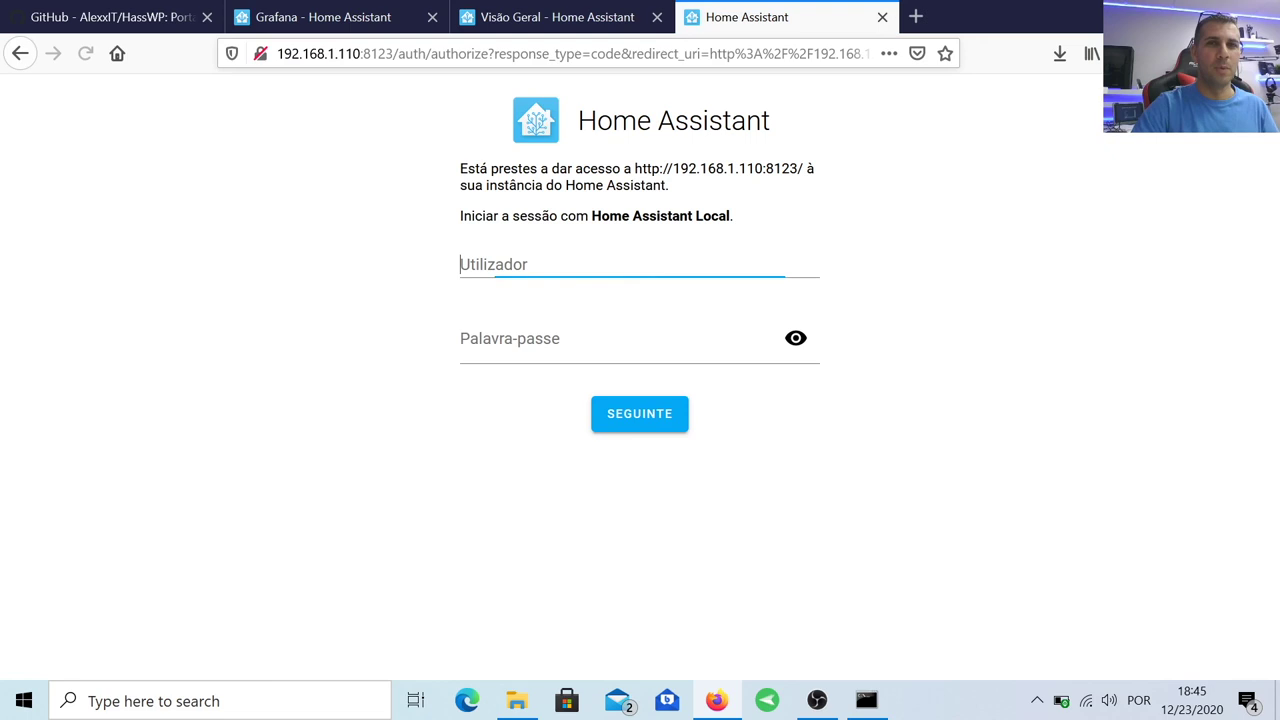
Sign in with the owner's username and password
text(roberto)
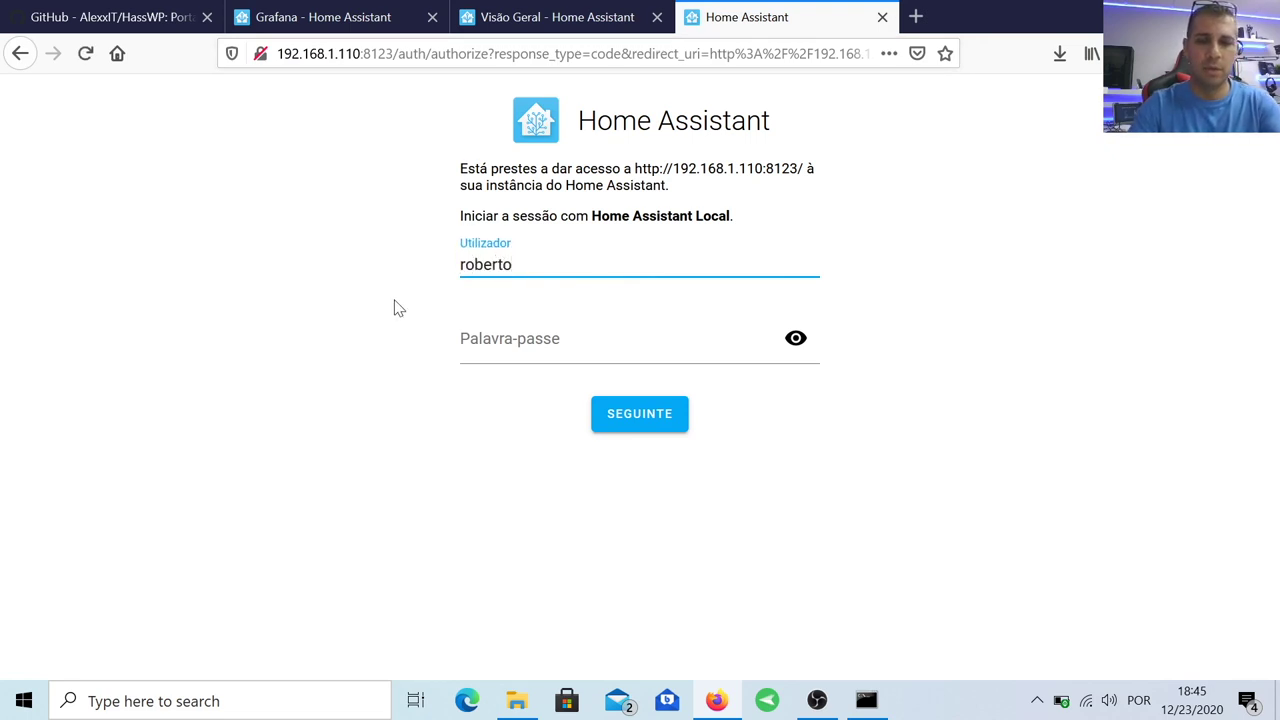
key(Tab)
text(****)
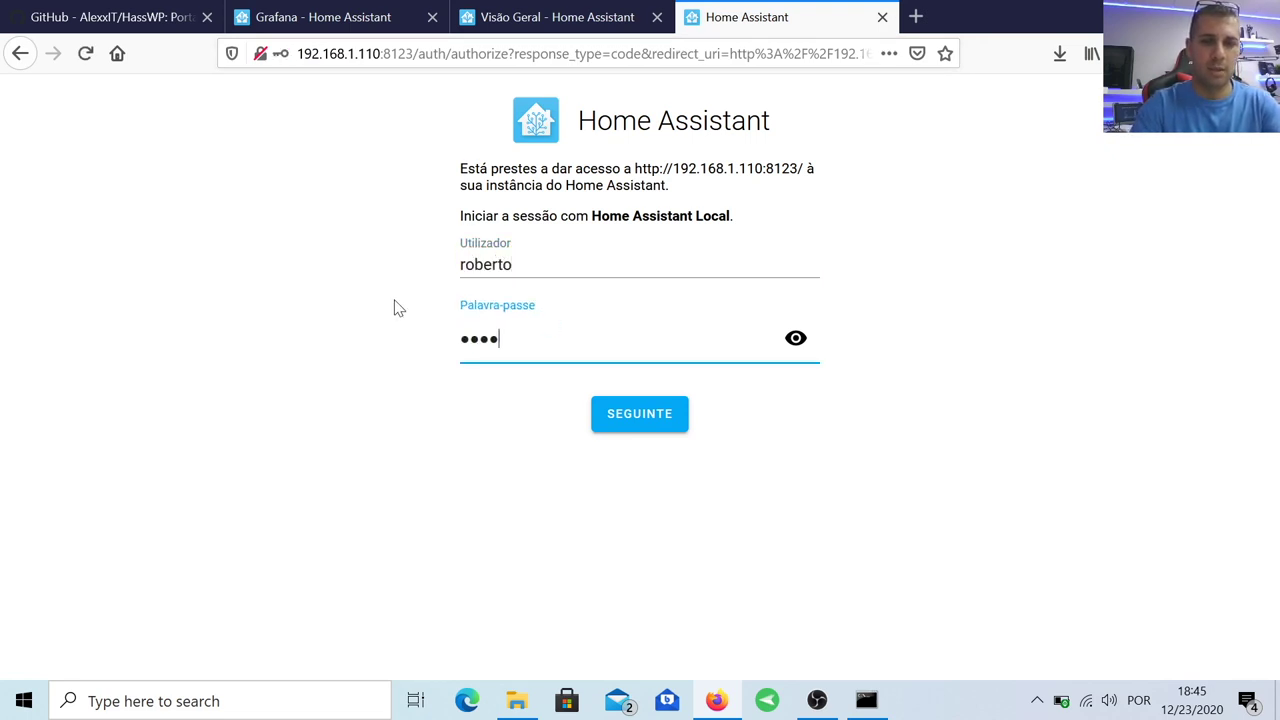
key(Return)
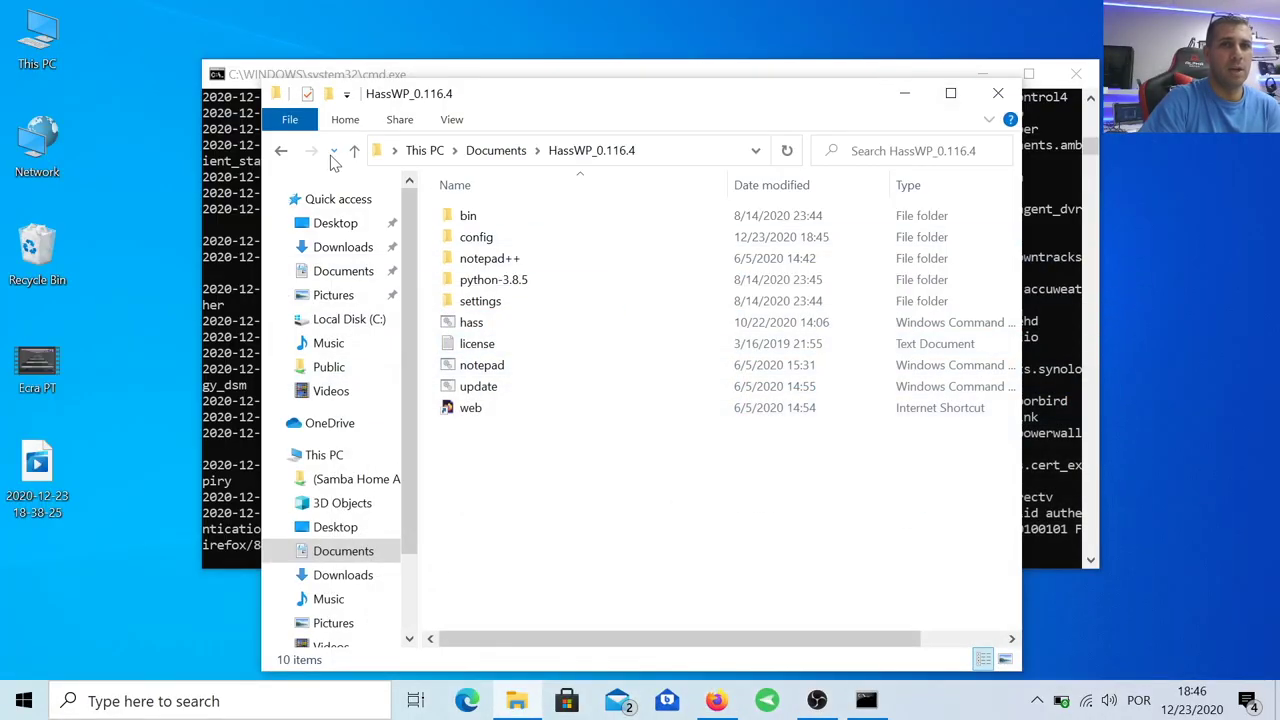
Go back to Documents and open the HassWP_0.116.4\config folder
click(281, 150)
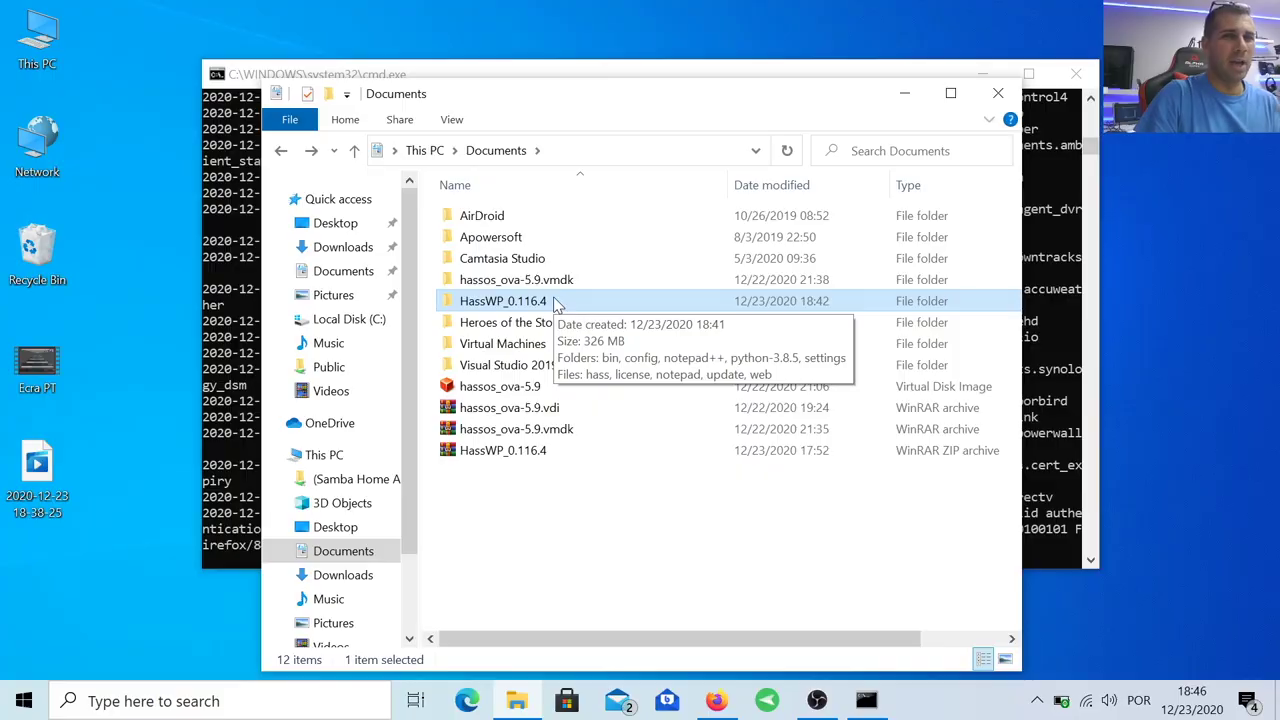
double_click(556, 305)
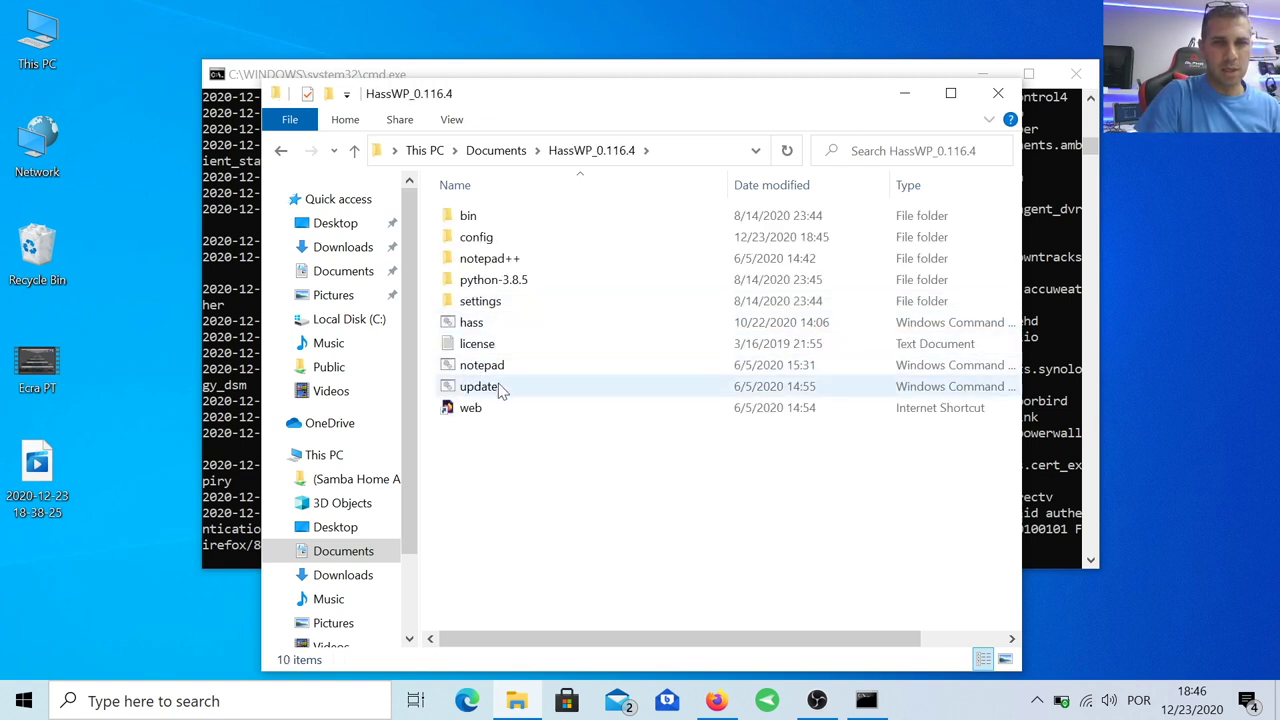
double_click(487, 244)
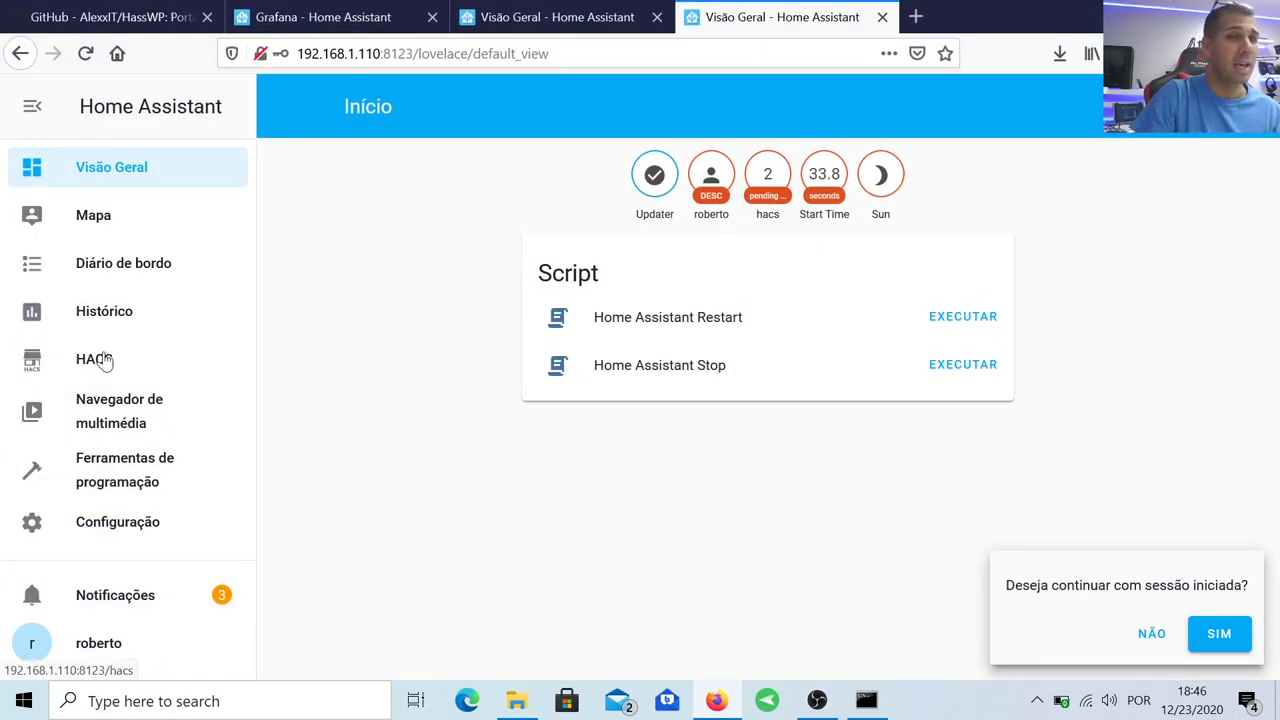
Switch to the GitHub HassWP tab, then return to the Home Assistant overview tab
click(152, 10)
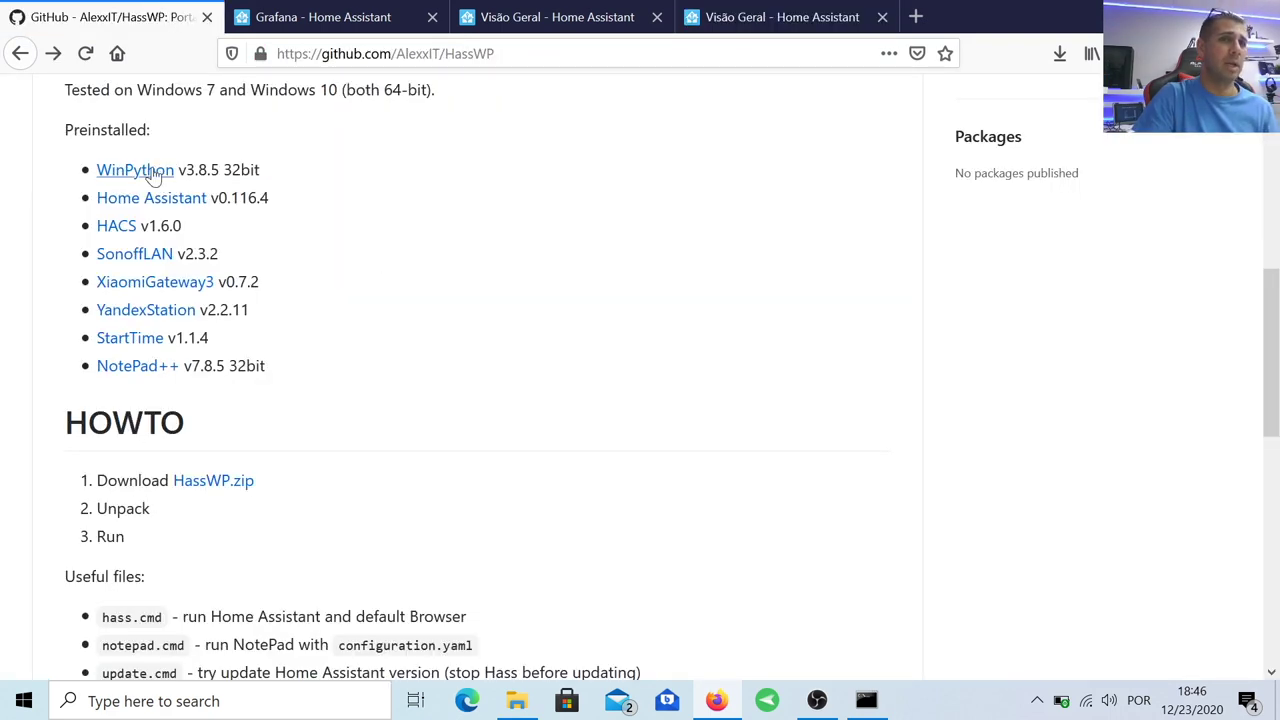
click(708, 10)
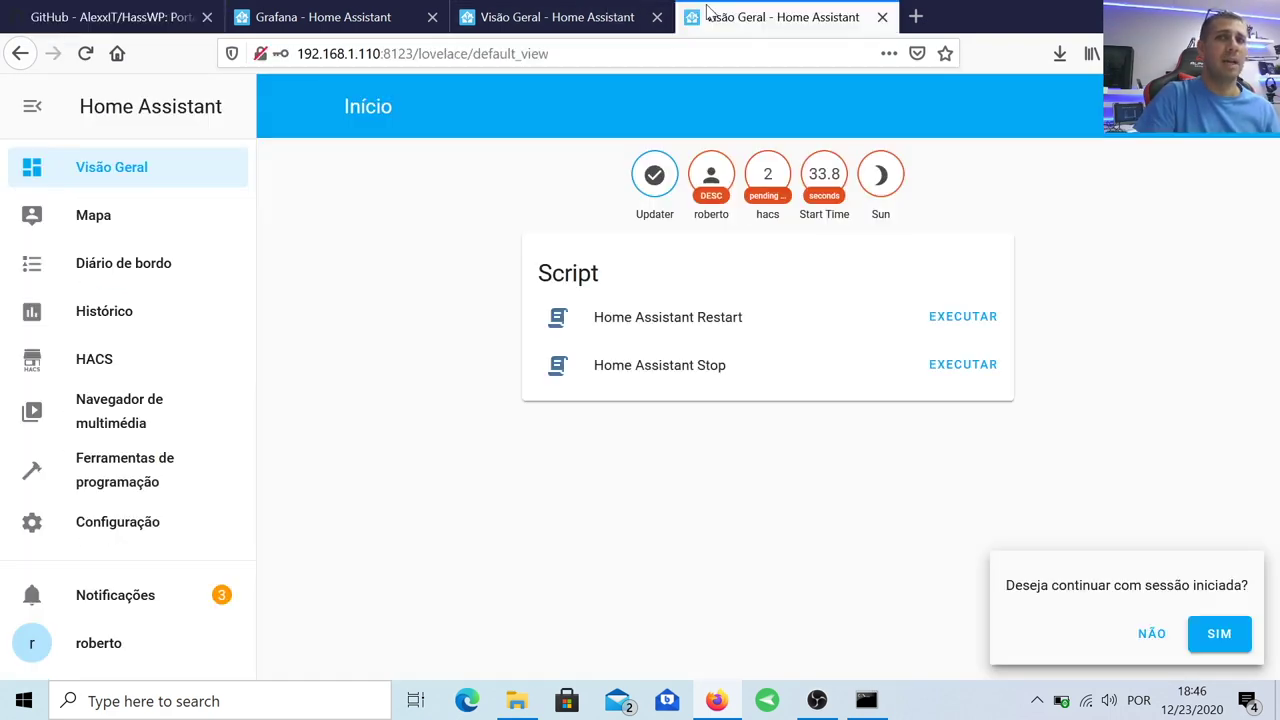
Set up the discovered Shelly EM at 192.168.1.128 and view its entities on the overview
click(127, 600)
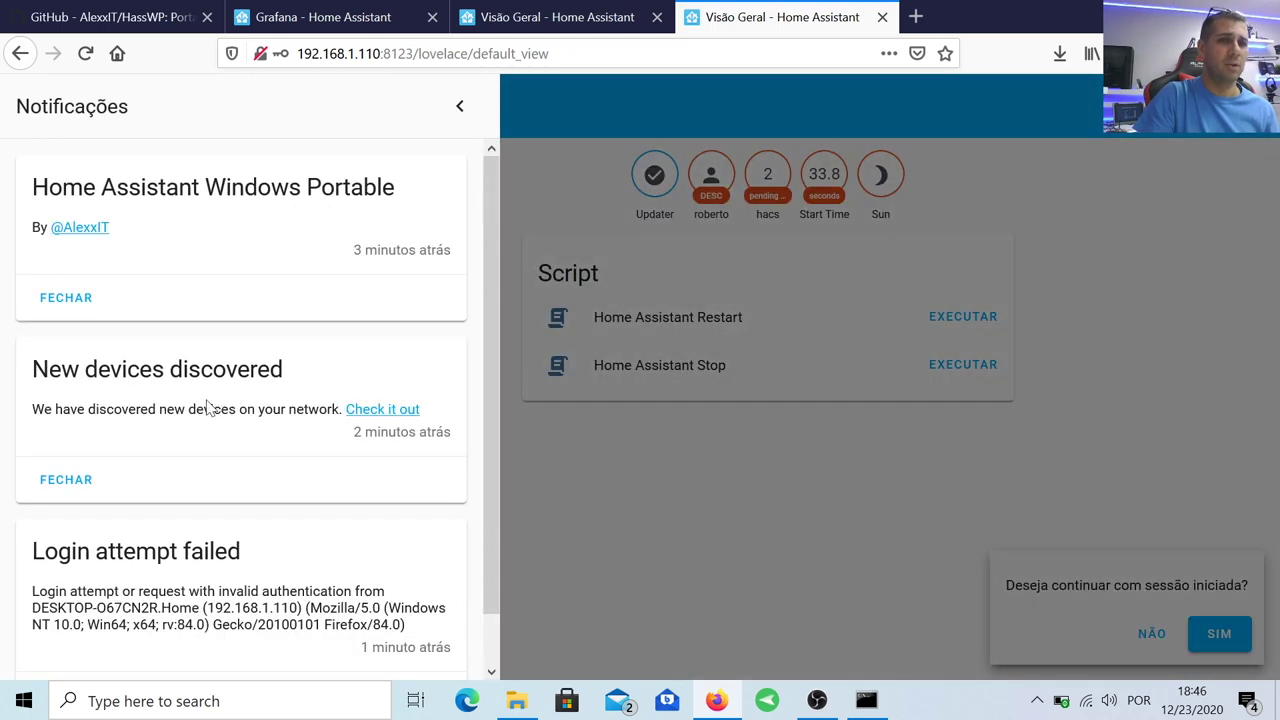
click(367, 413)
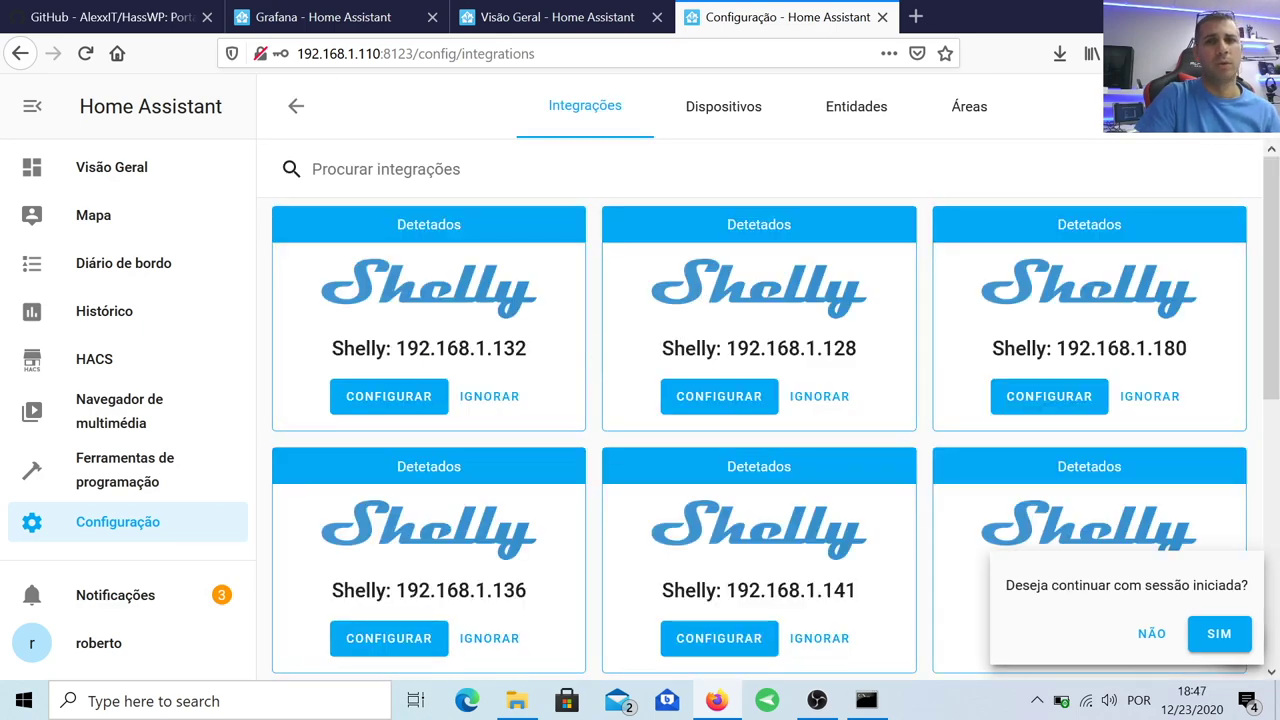
click(751, 394)
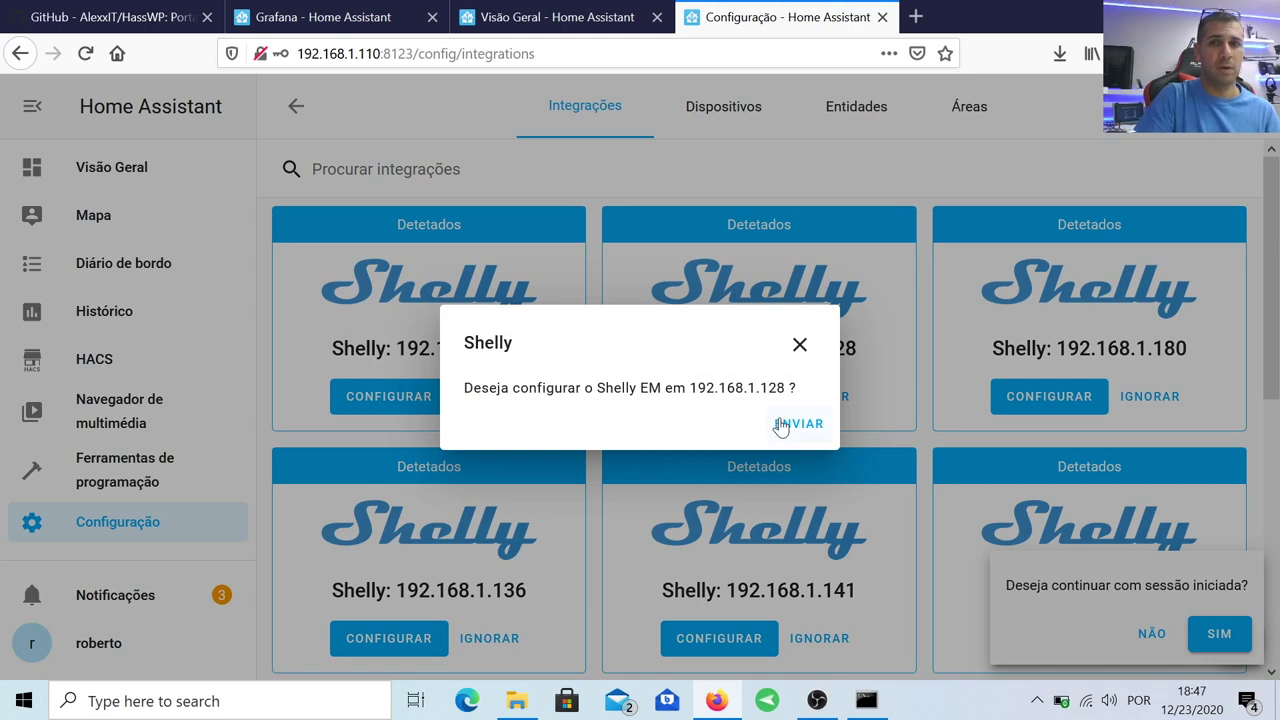
click(781, 425)
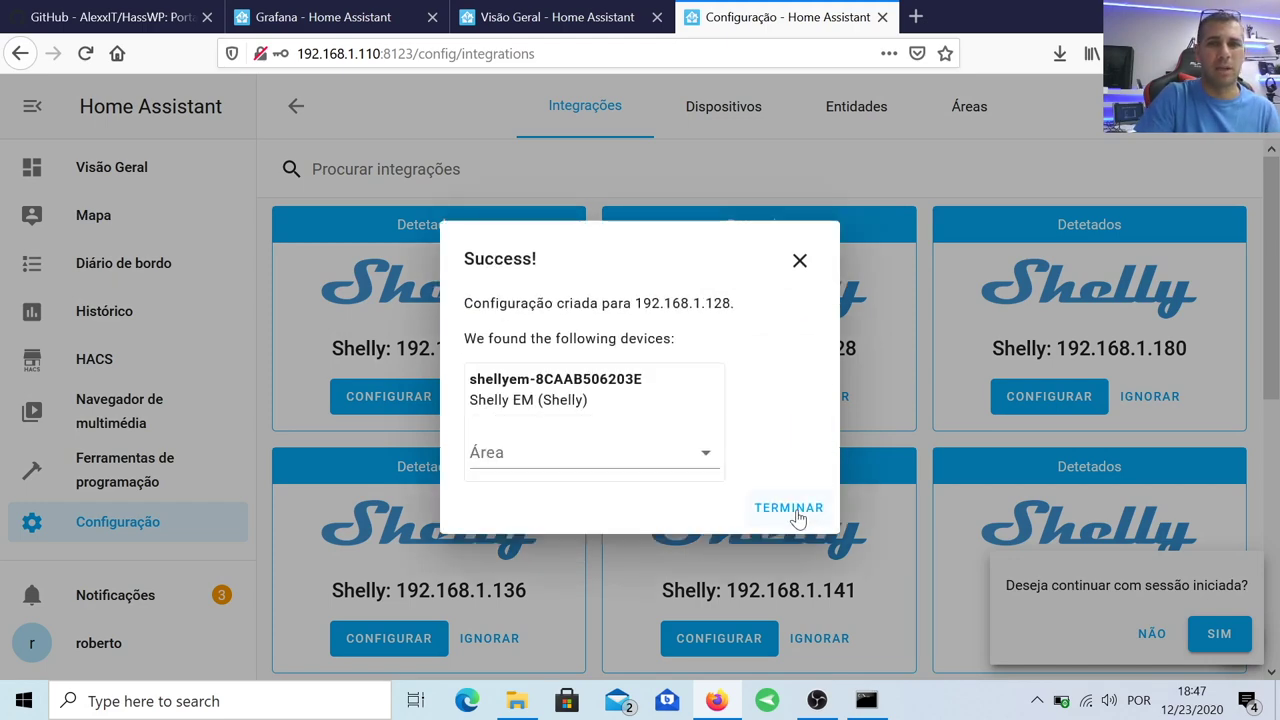
click(795, 512)
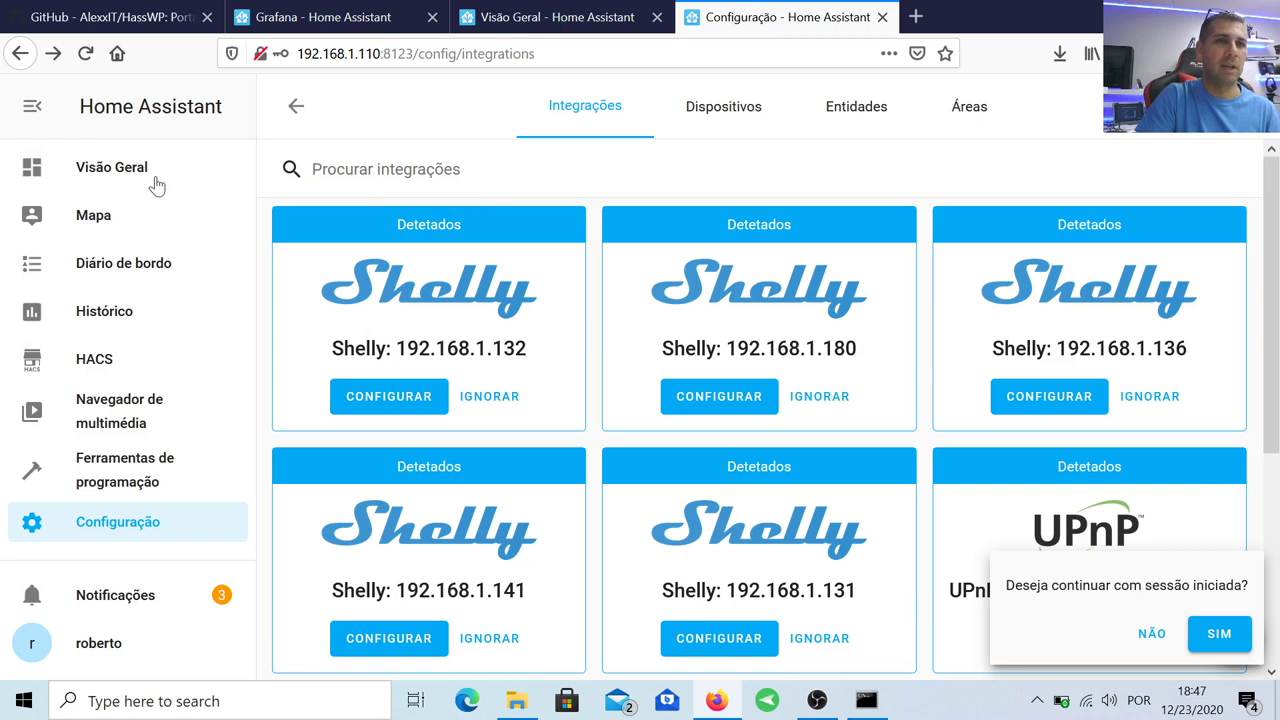
click(153, 182)
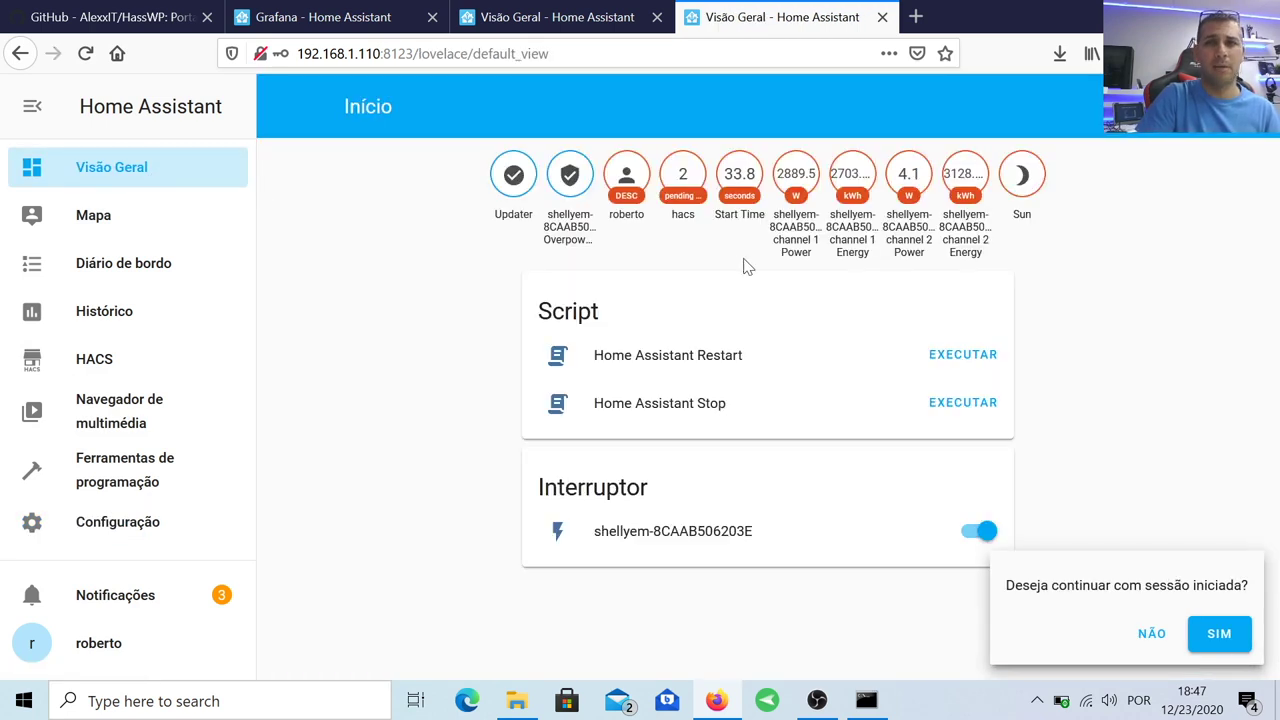
click(1223, 634)
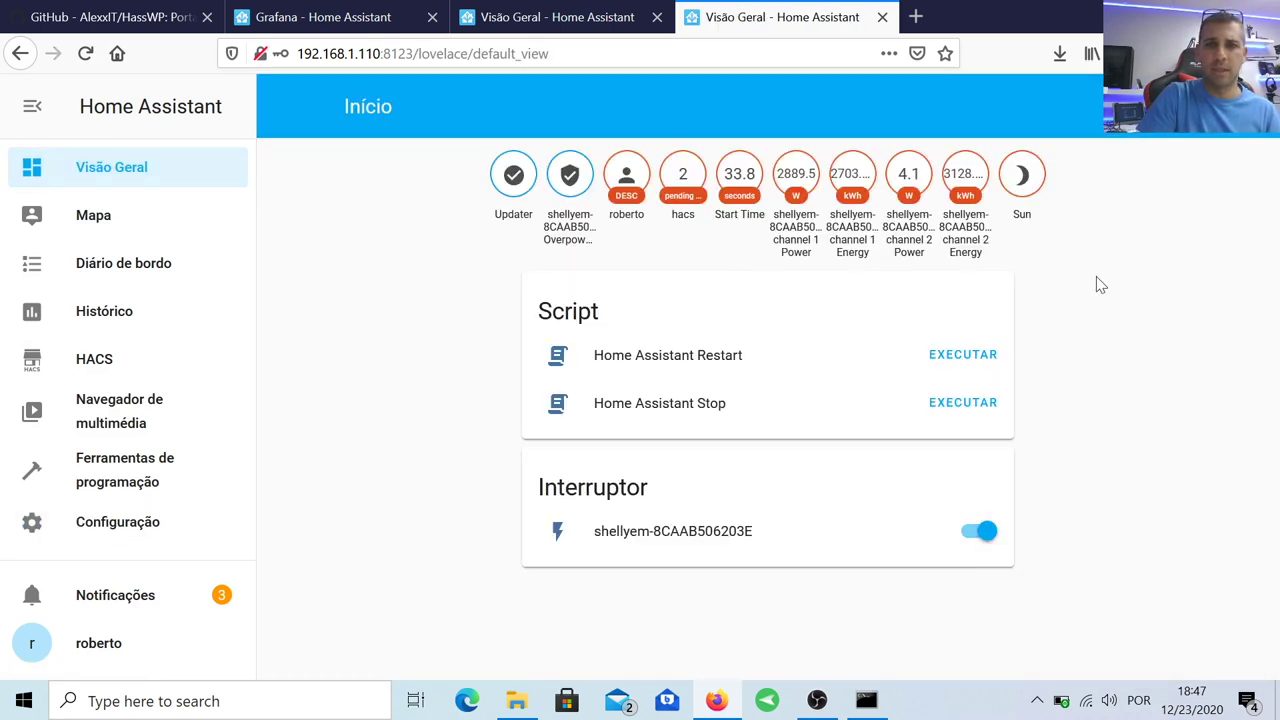
Take control of the Home dashboard and start adding a Manómetro (gauge) card
click(1252, 106)
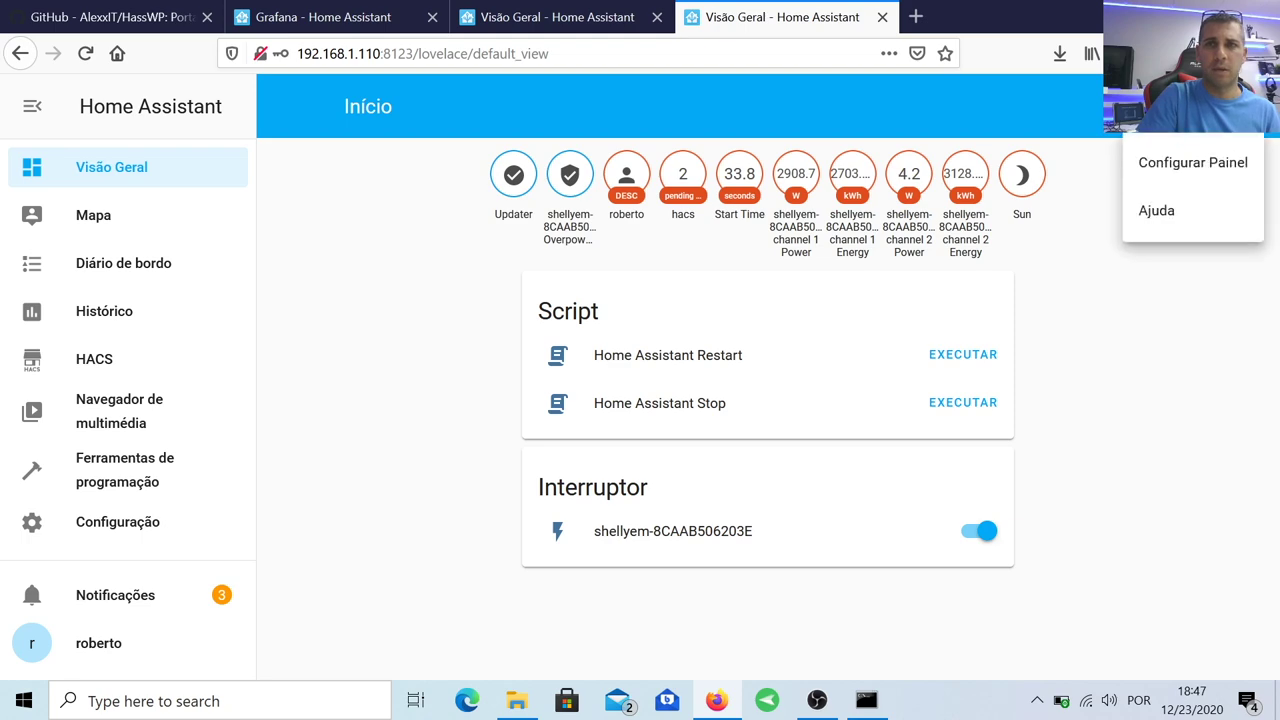
click(1213, 163)
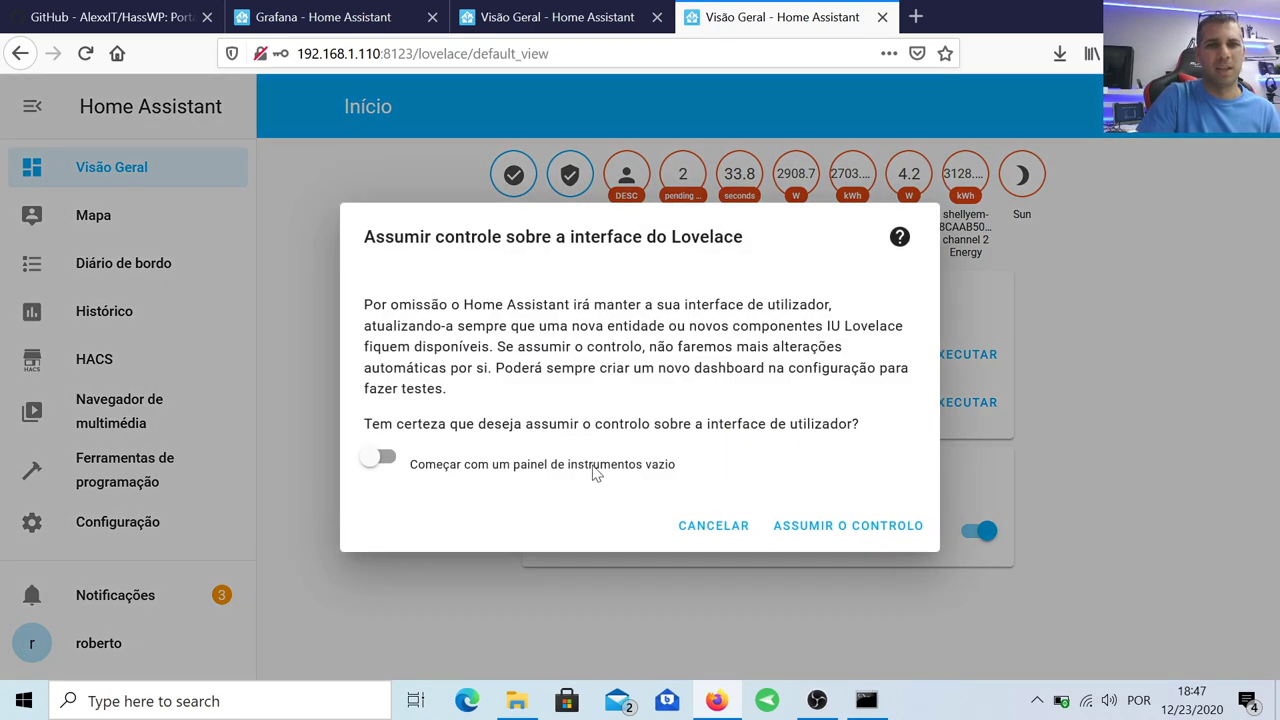
click(848, 528)
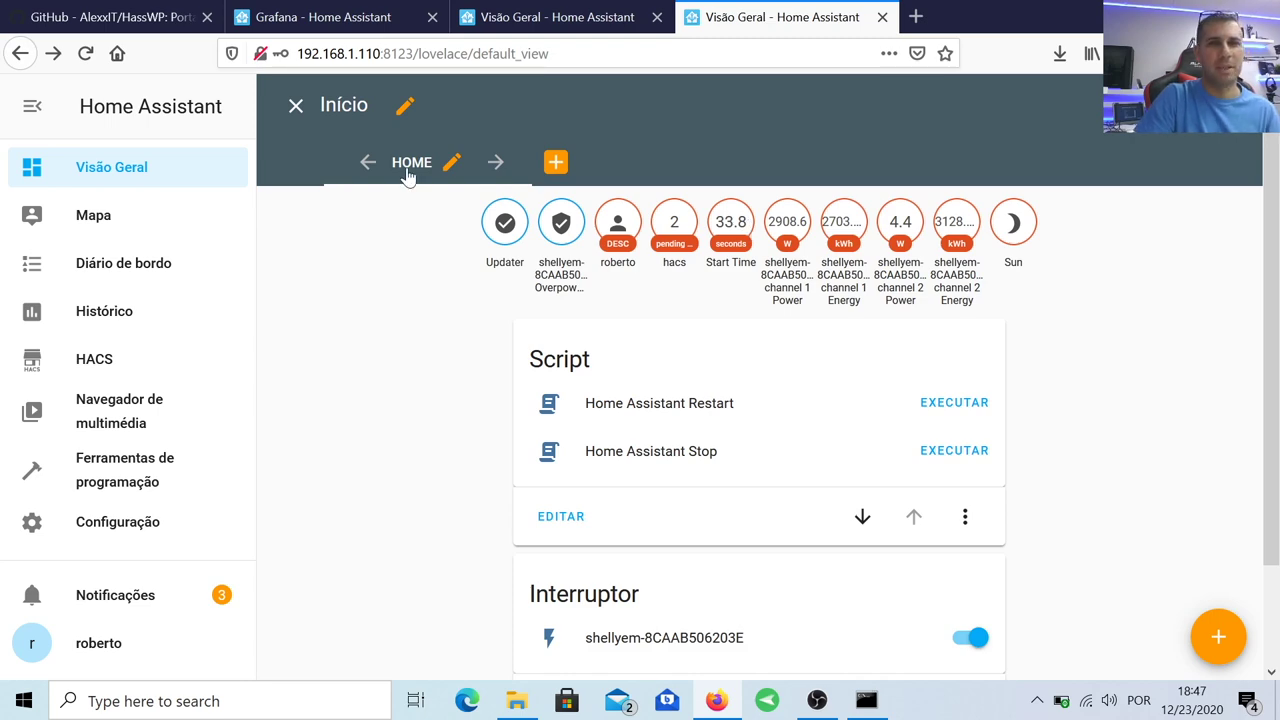
click(1218, 636)
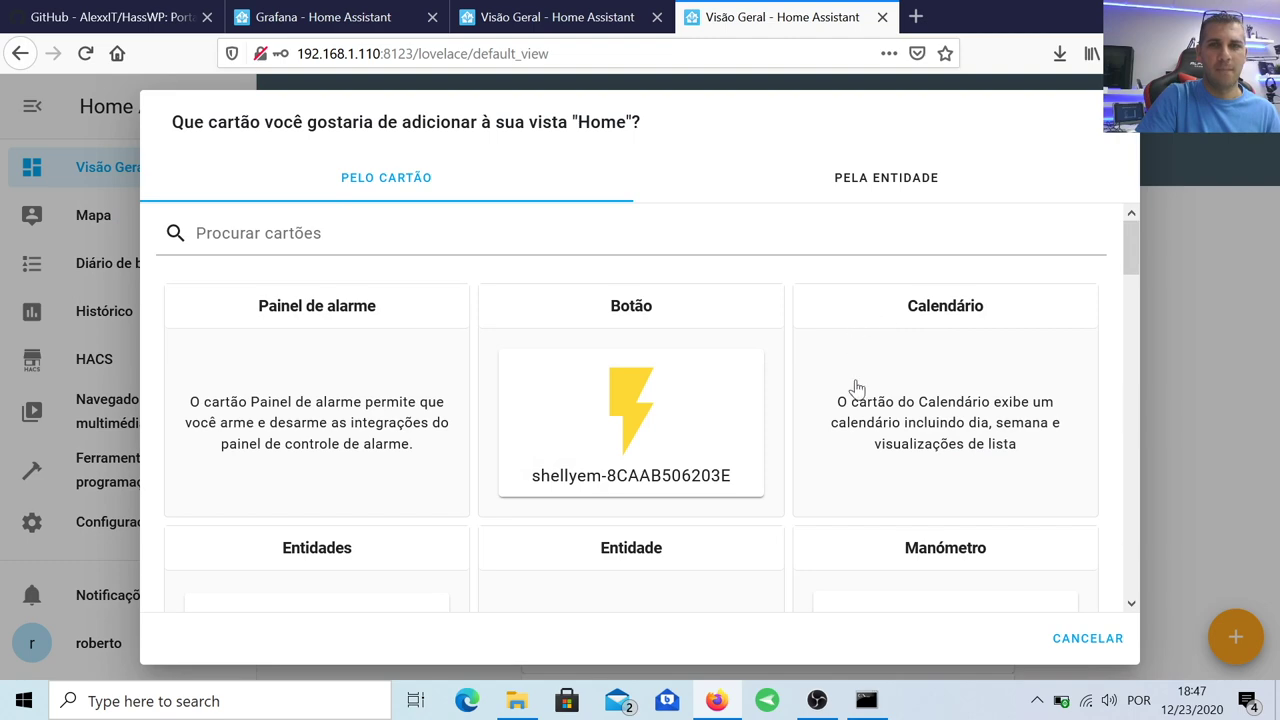
scroll(851, 389, down, 3)
key(Escape)
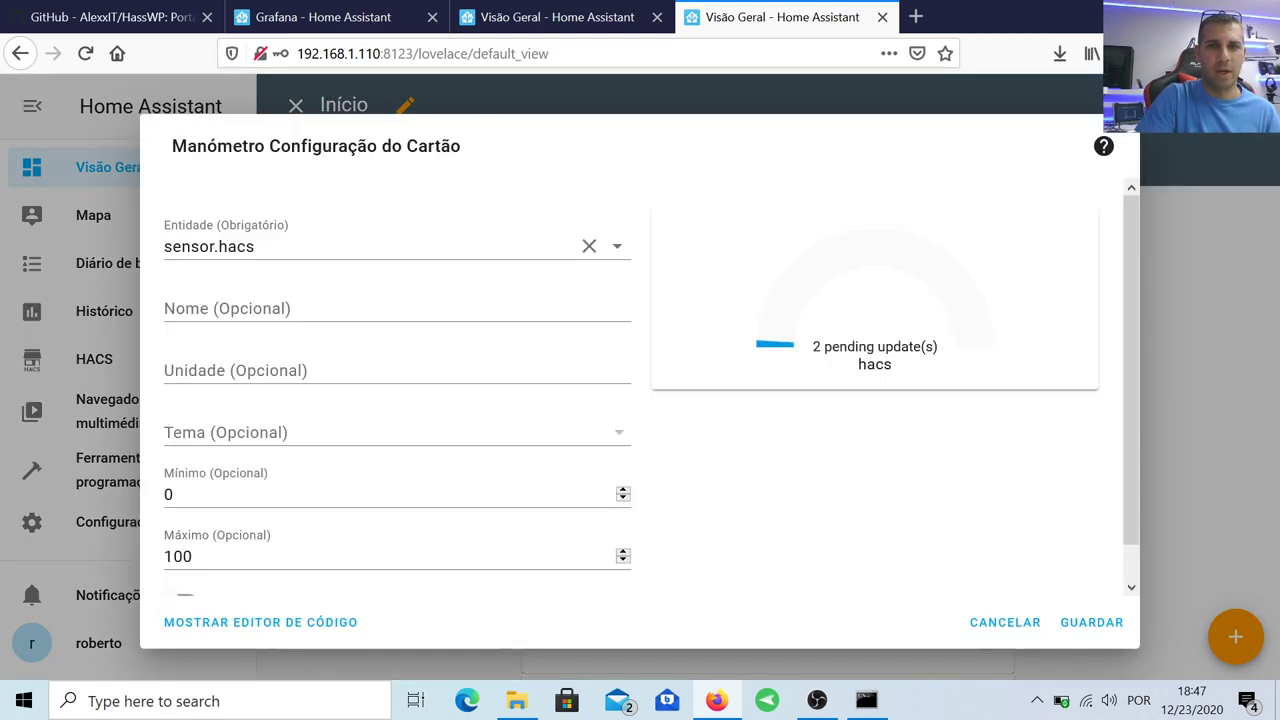
Set the gauge entity to channel 1 Power and name it 'Consumption'
click(617, 250)
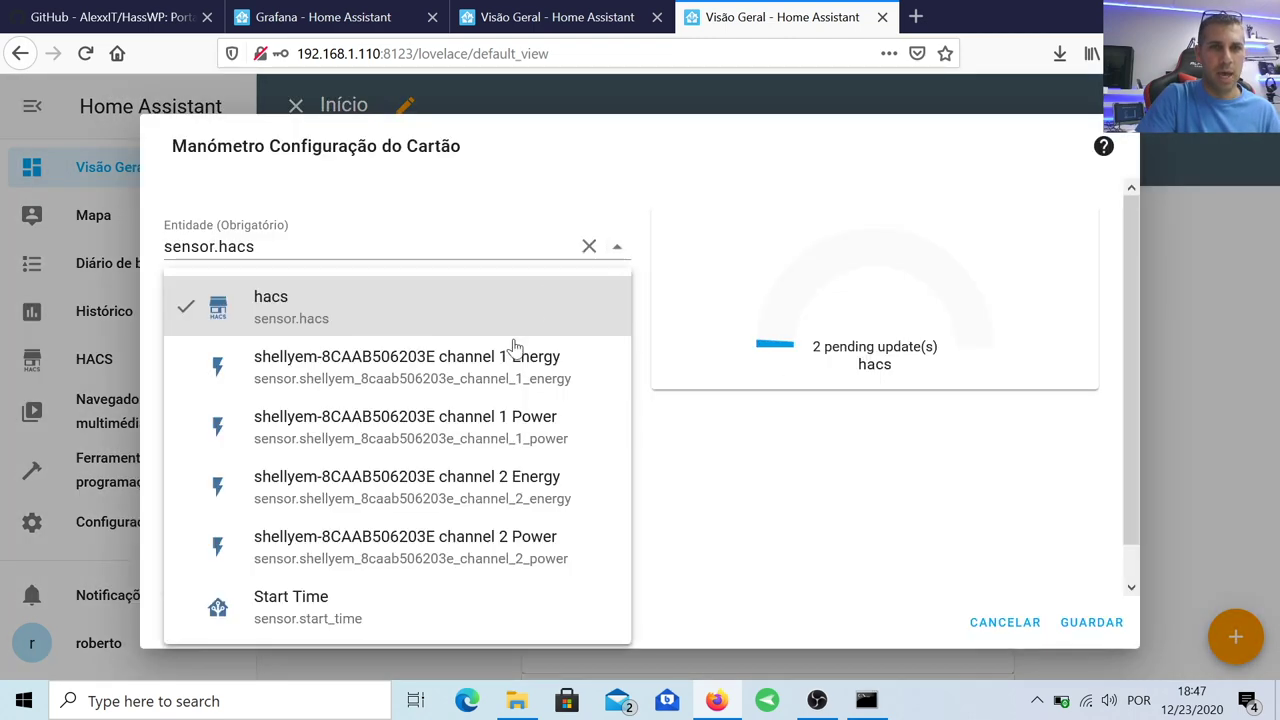
click(510, 422)
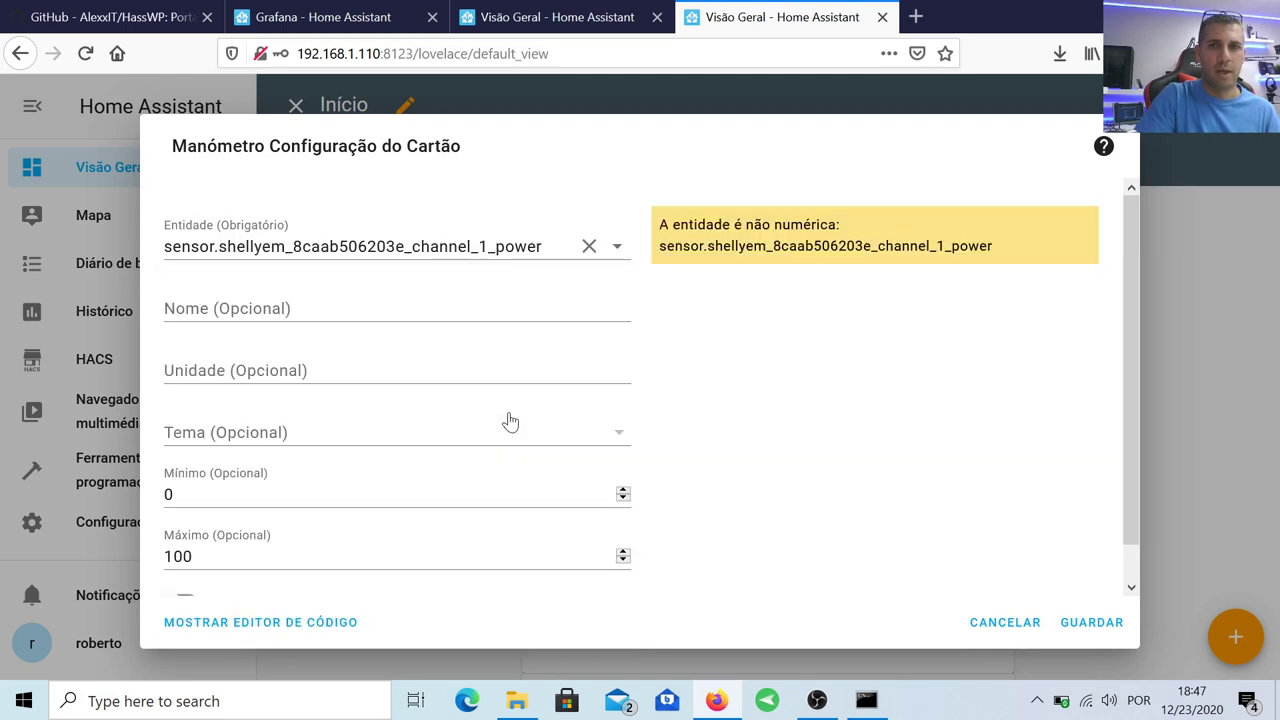
click(617, 250)
click(620, 251)
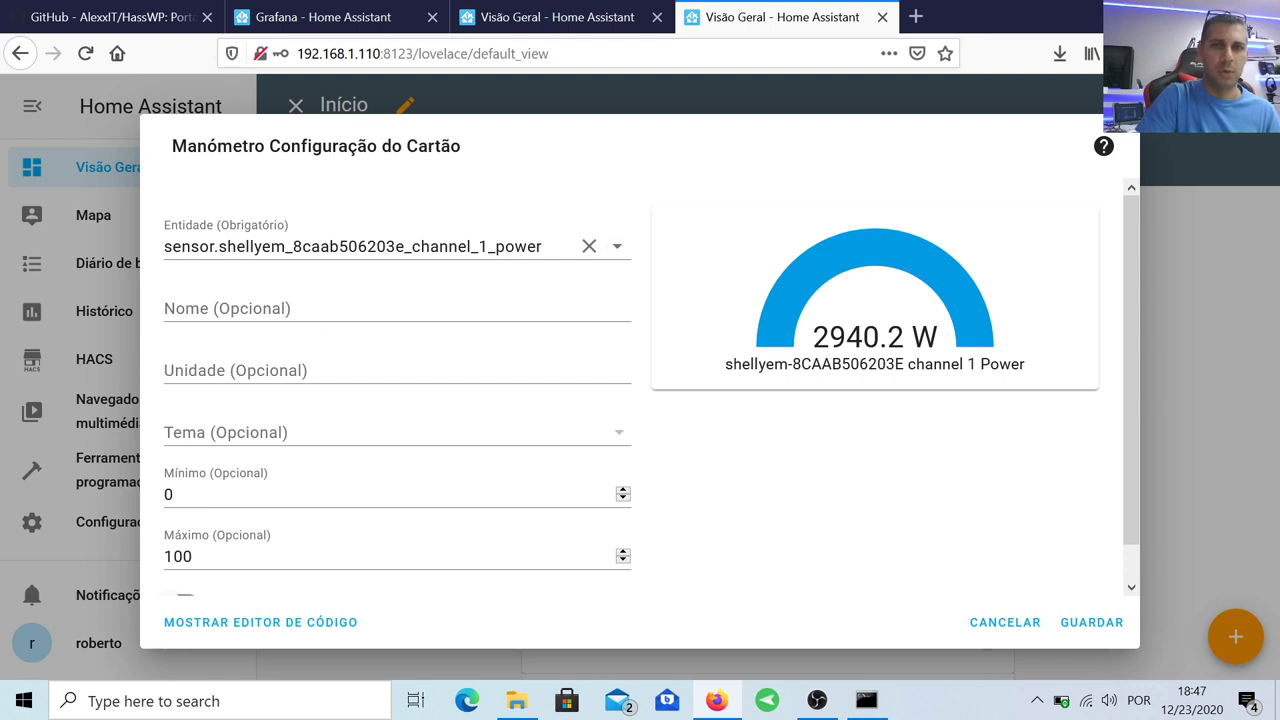
click(288, 296)
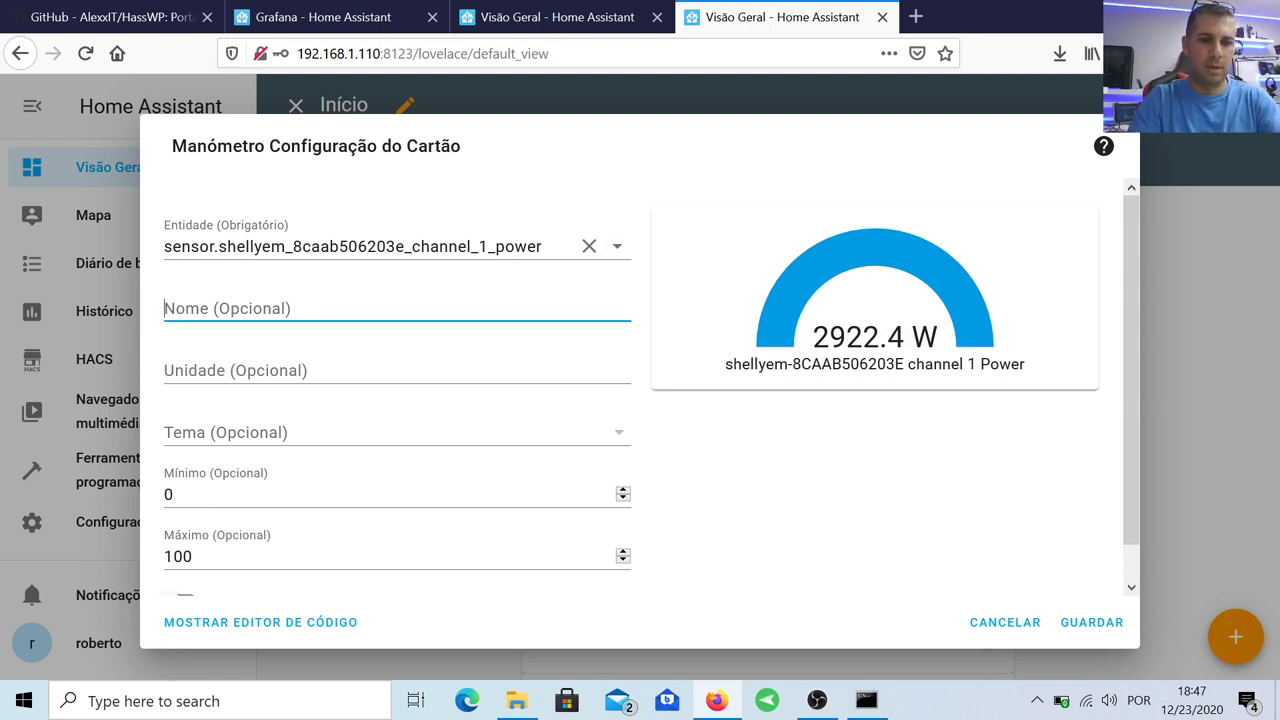
text(Consumption)
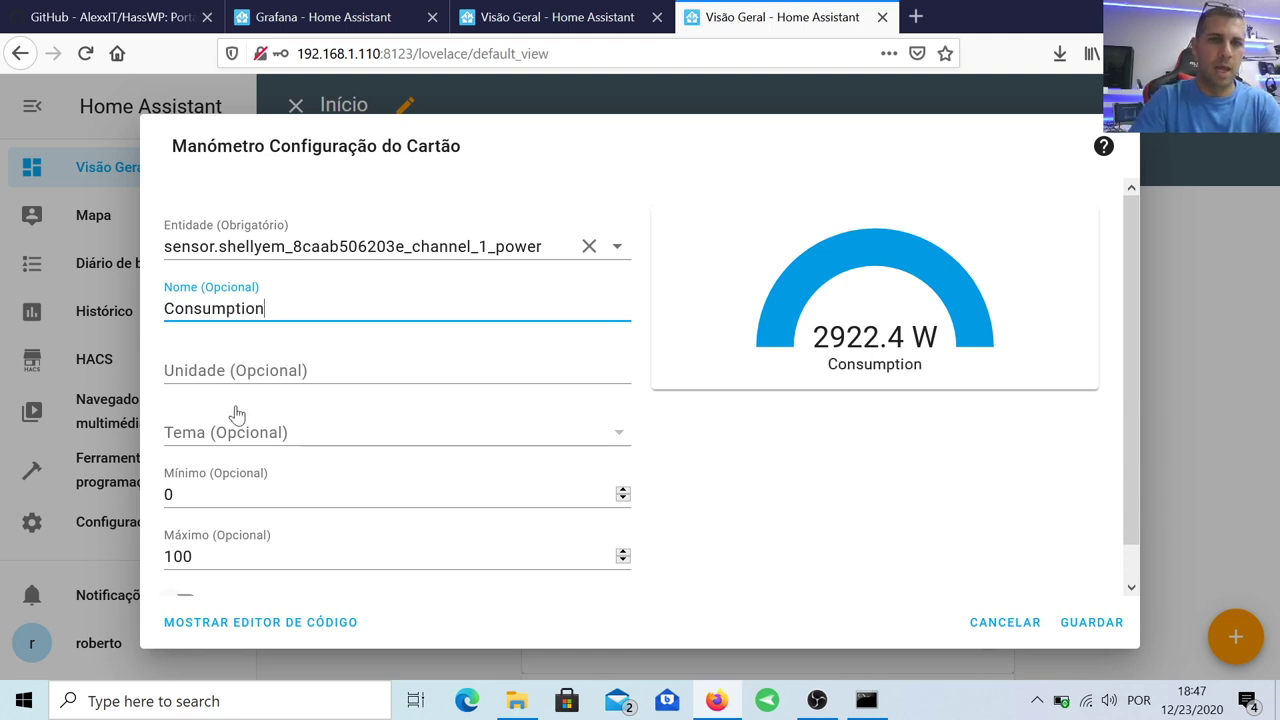
Set the gauge maximum to 6900 with severity yellow at 1000 and red at 3000
scroll(222, 497, down, 1)
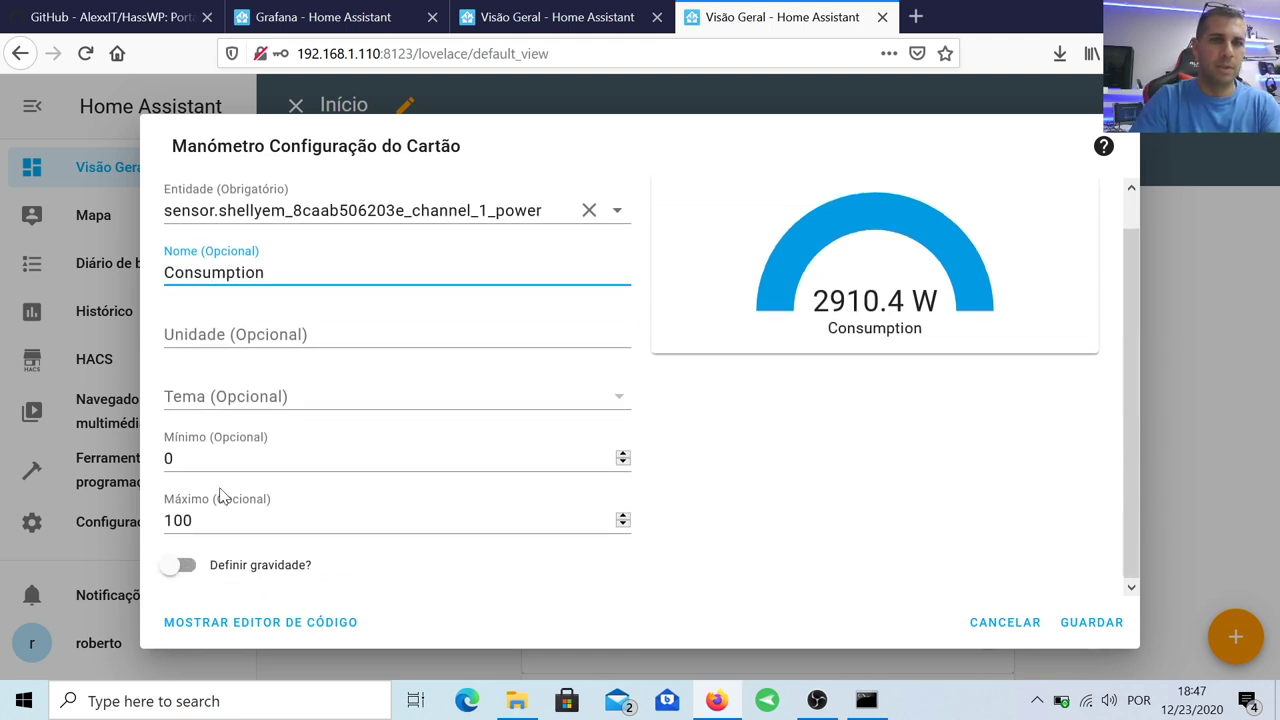
click(166, 520)
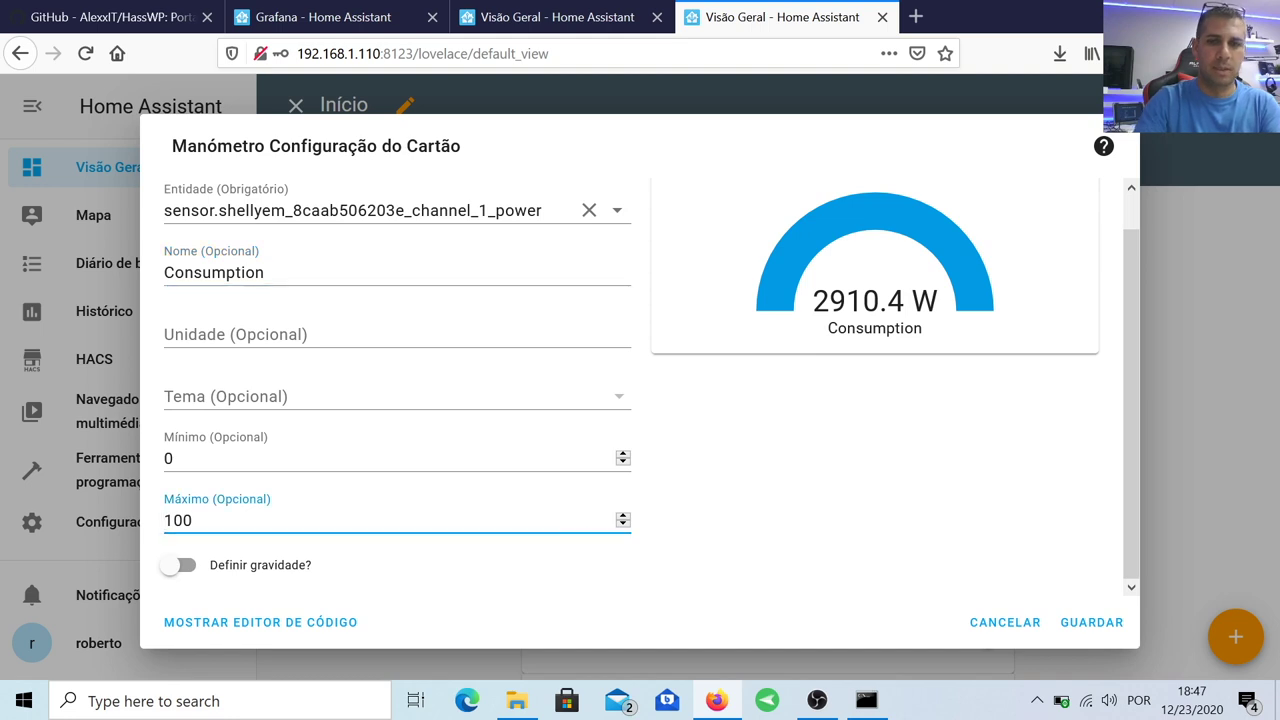
text(6)
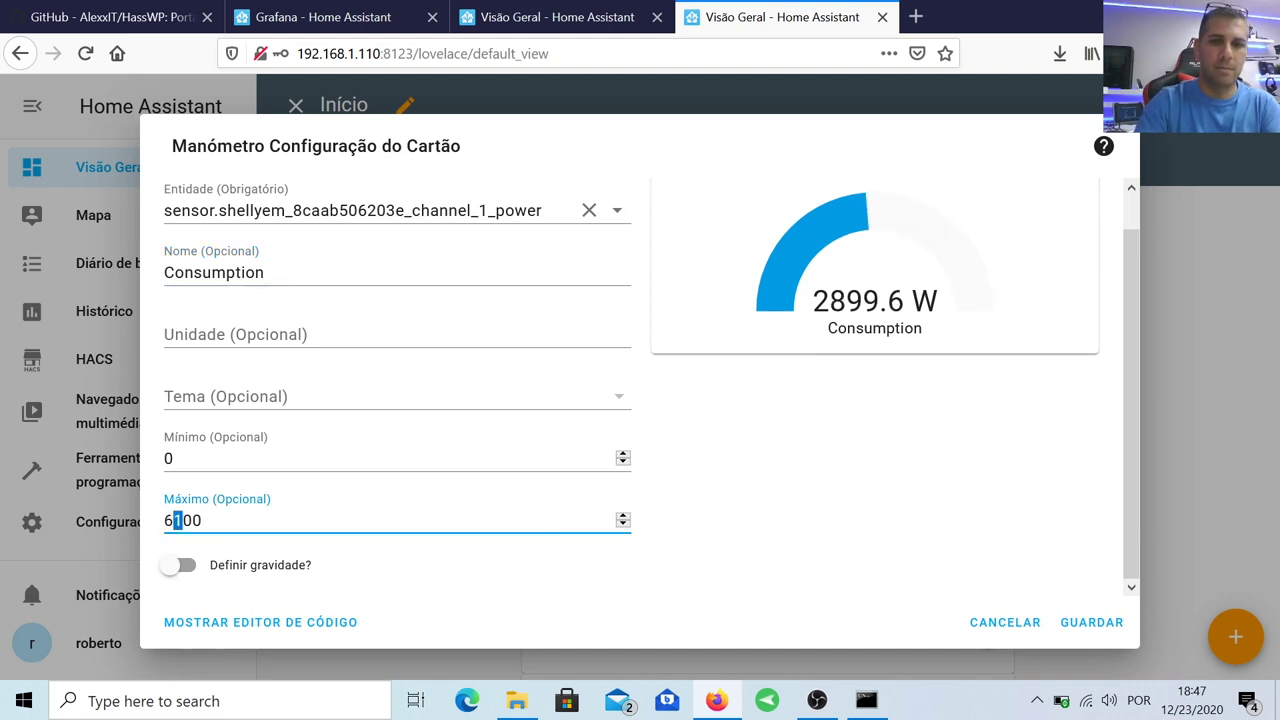
text(9)
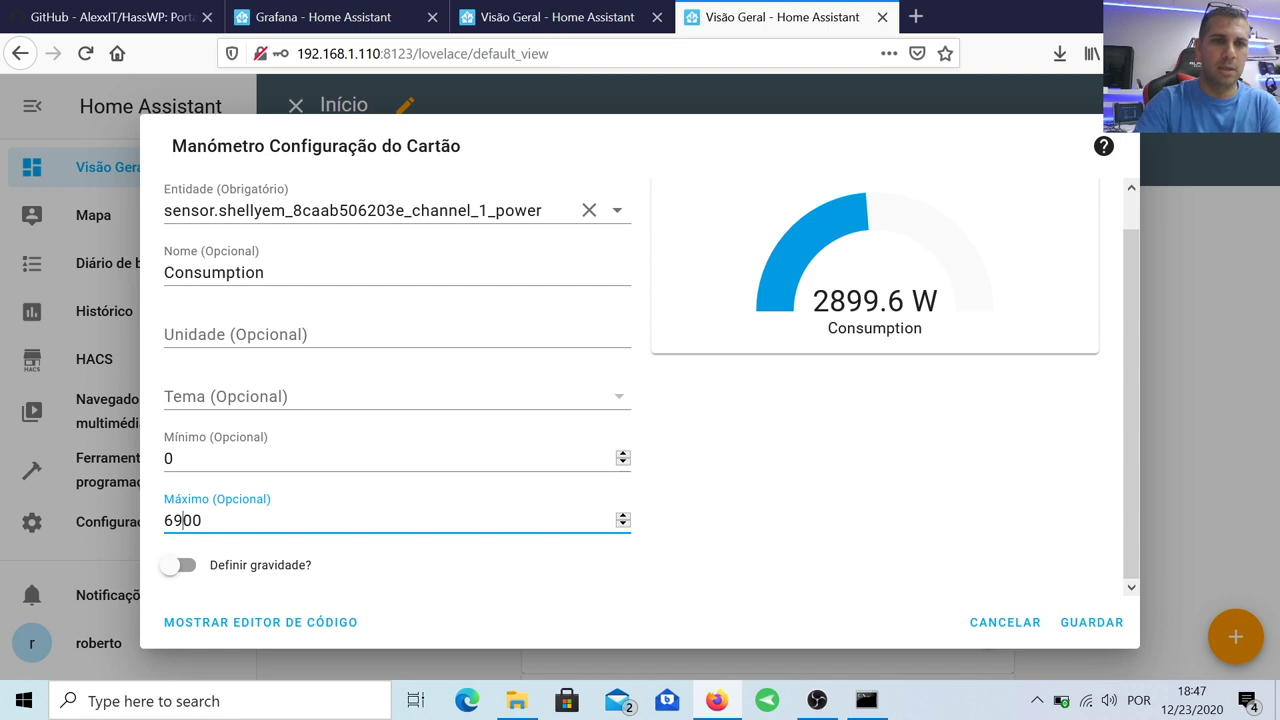
click(180, 565)
scroll(397, 380, down, 3)
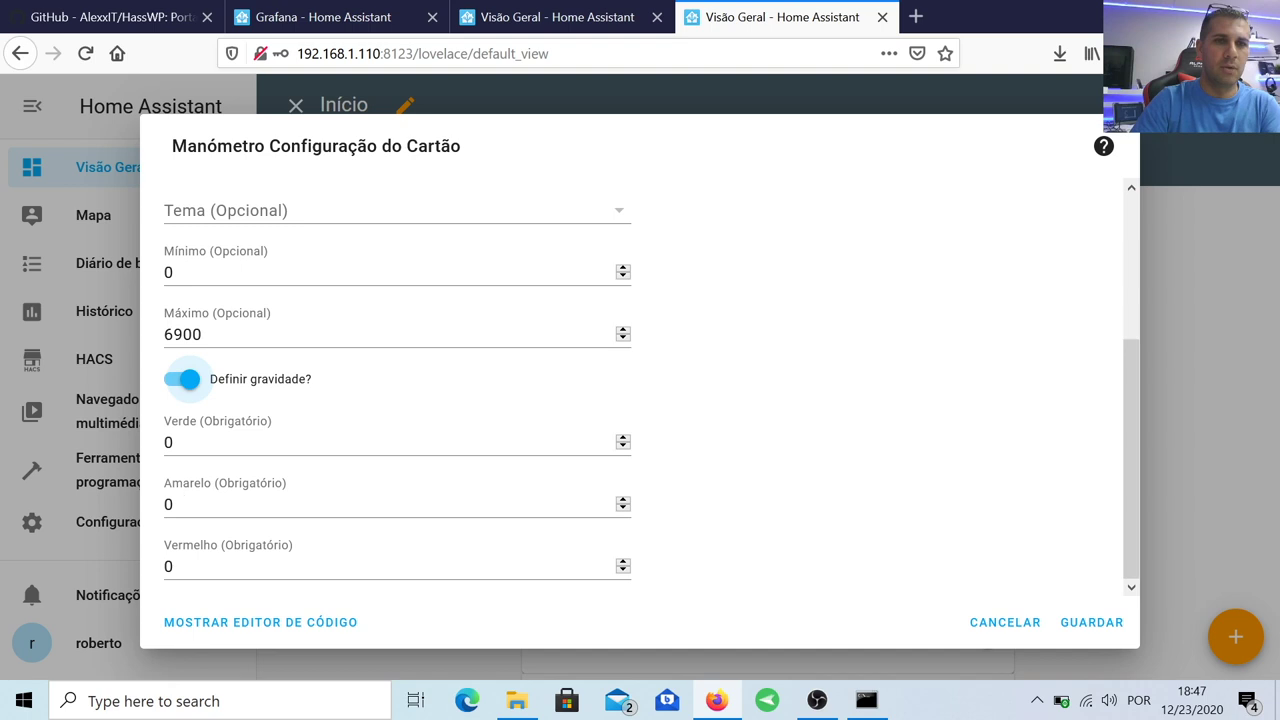
key(Tab)
key(Tab)
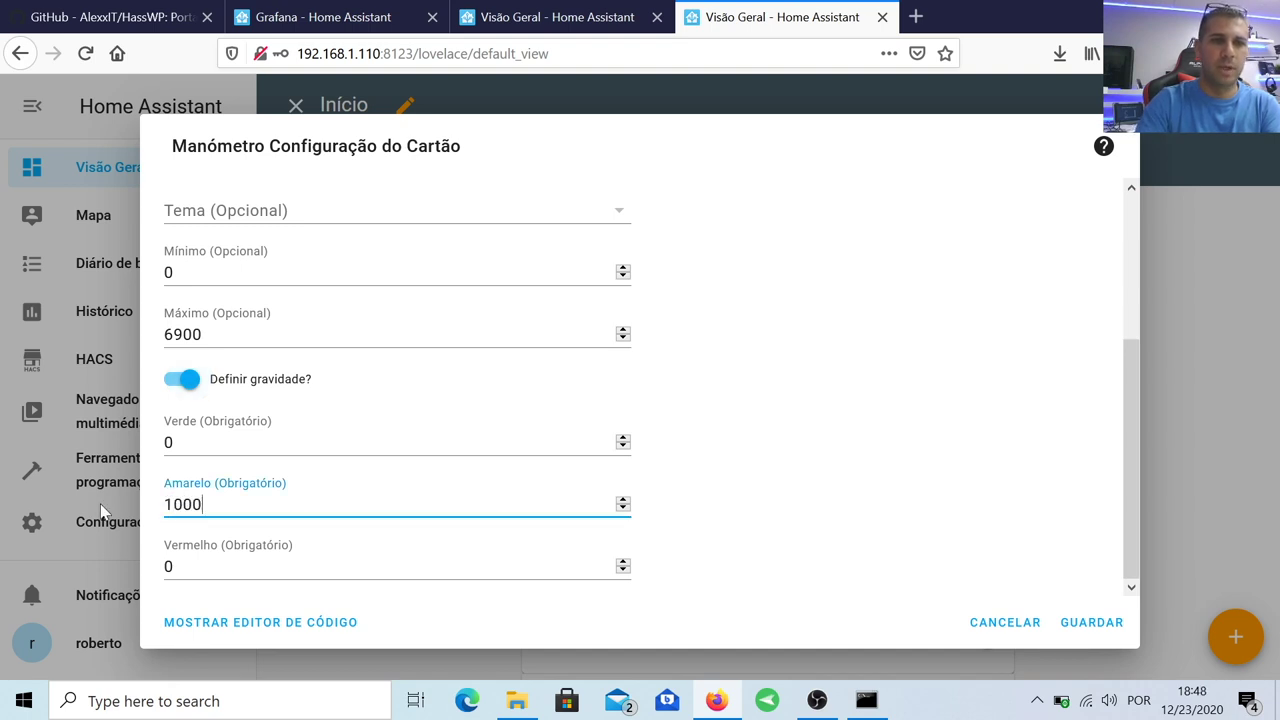
key(Tab)
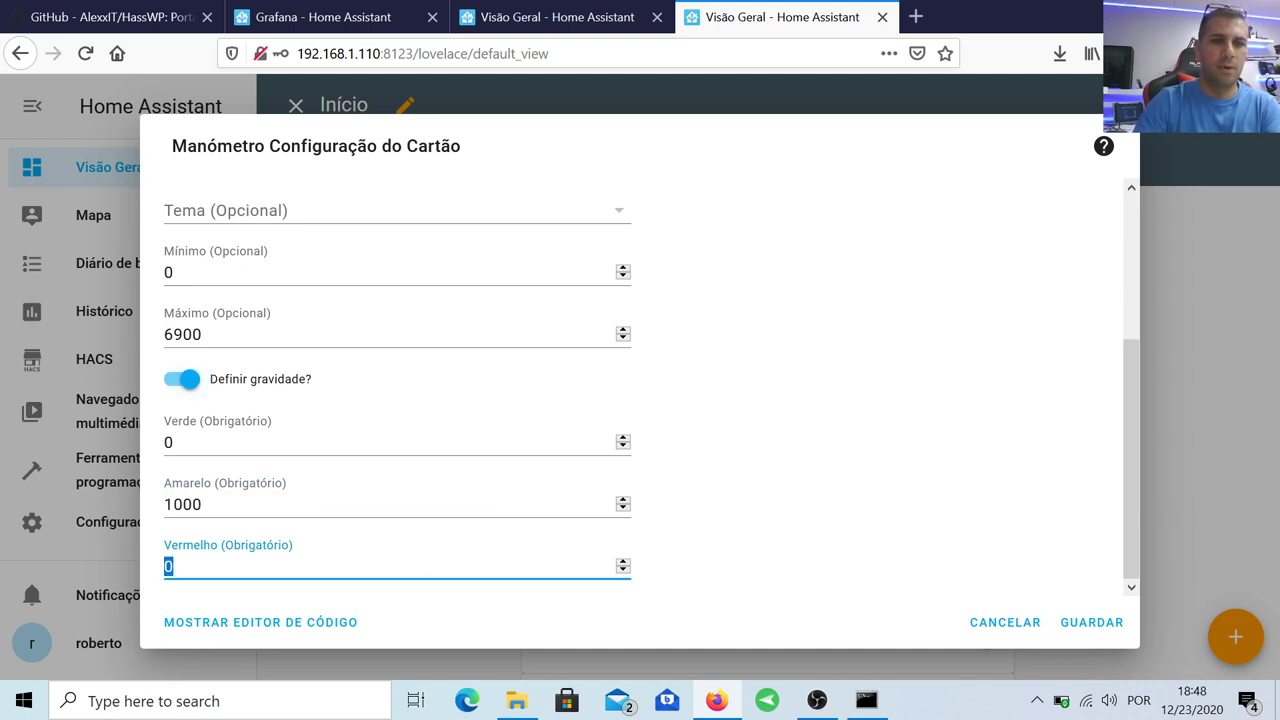
text(3000)
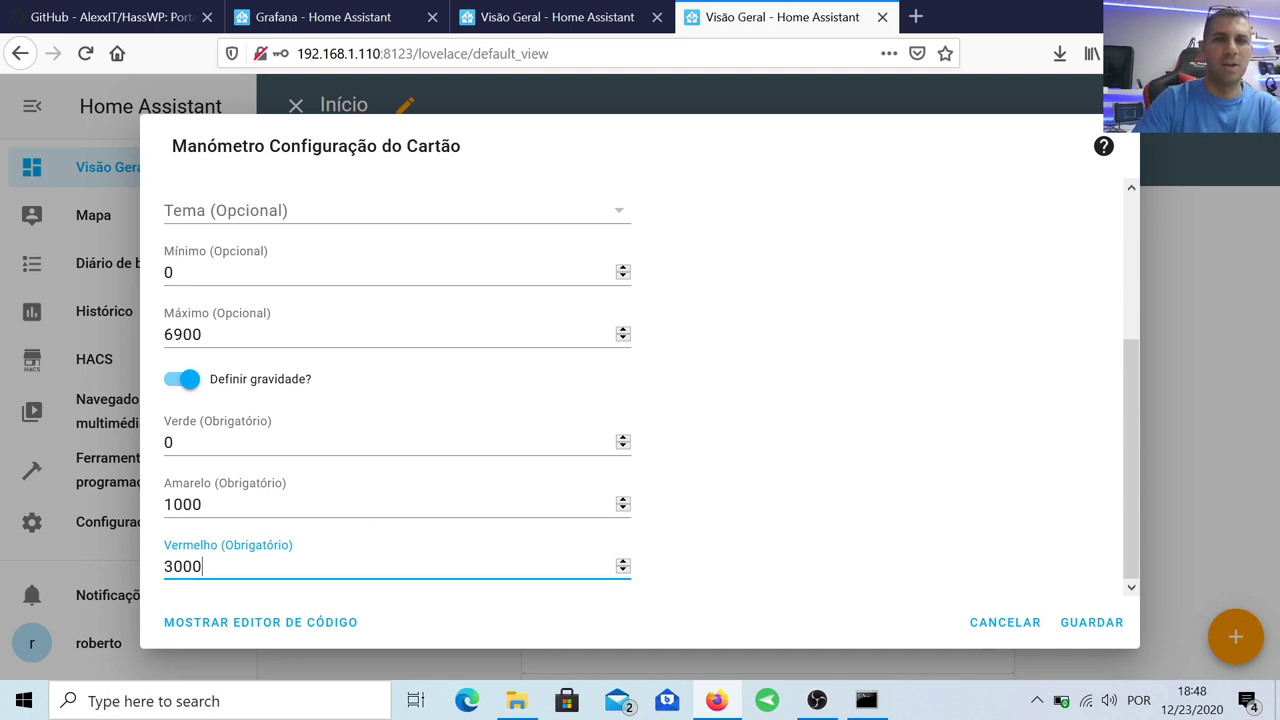
scroll(594, 401, up, 3)
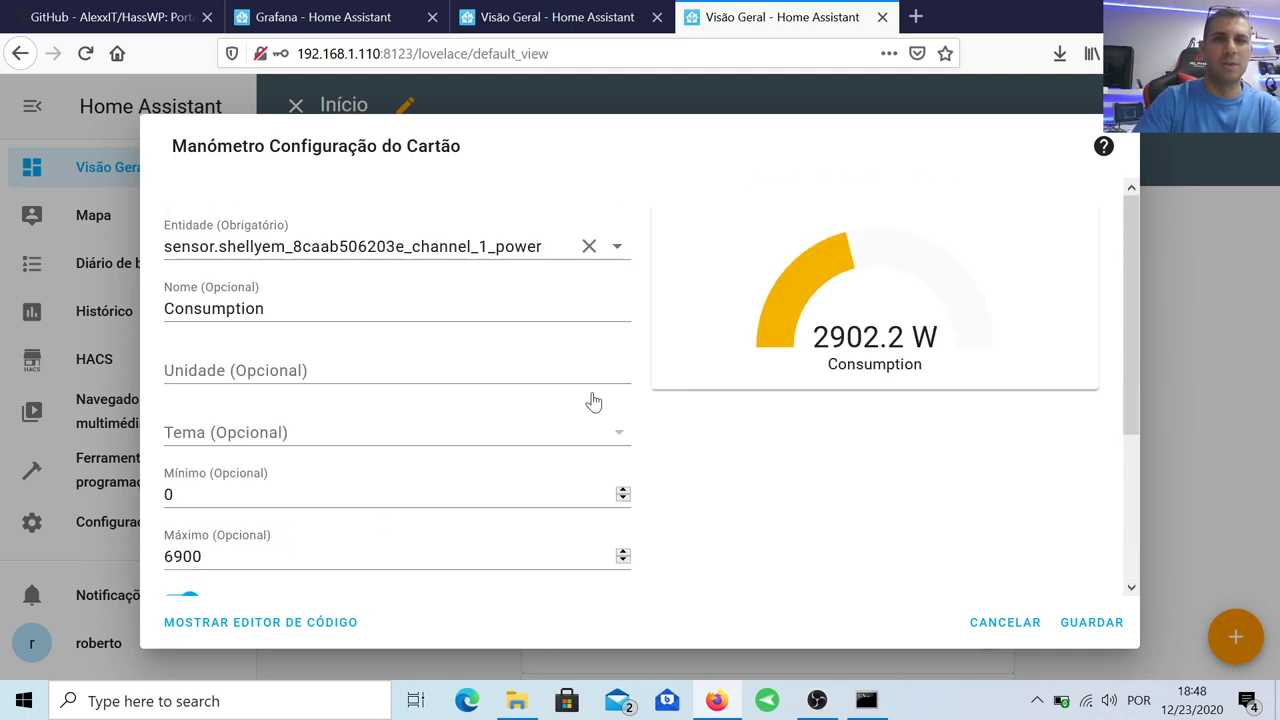
Save the Consumption gauge card to the Início dashboard with GUARDAR
click(1089, 623)
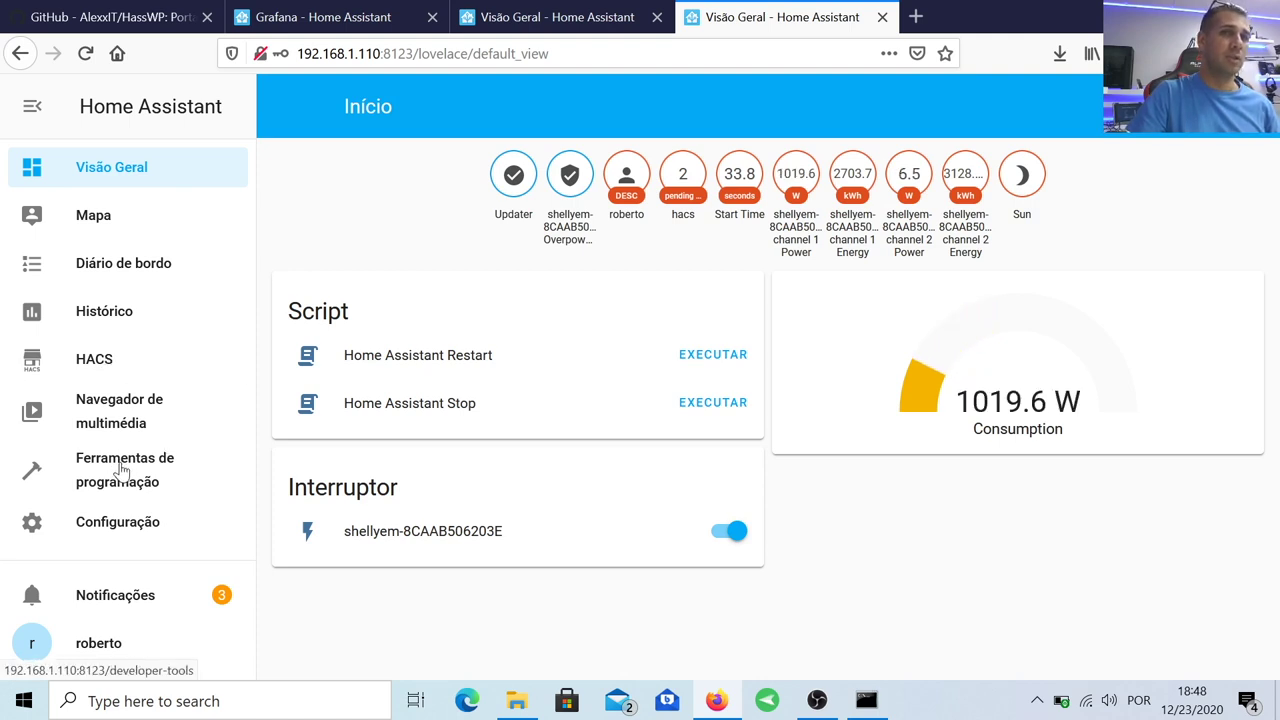
click(328, 27)
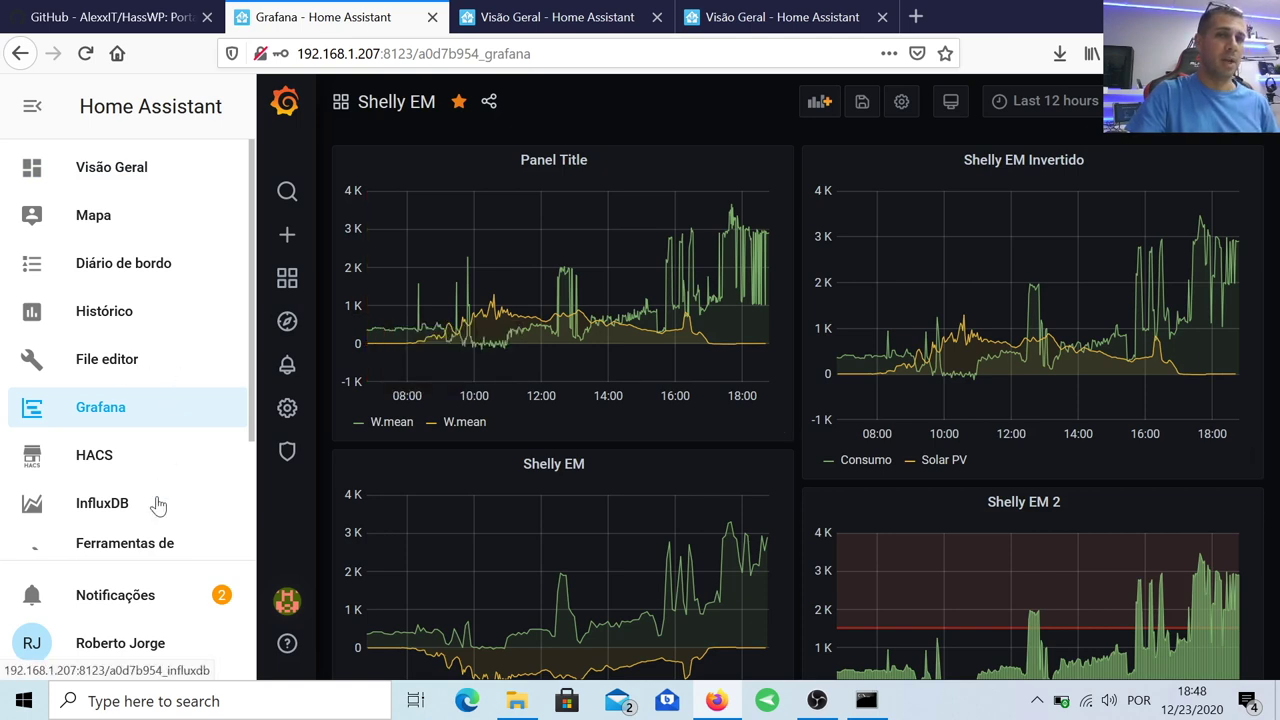
scroll(157, 505, down, 3)
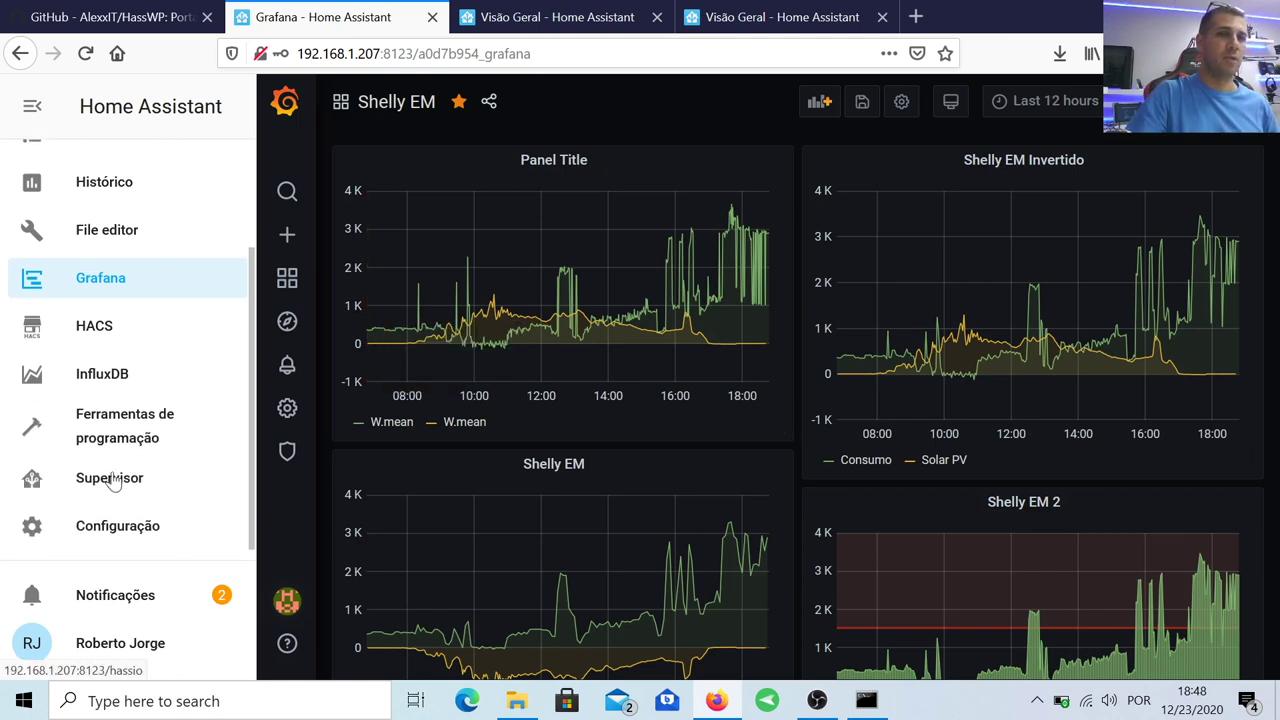